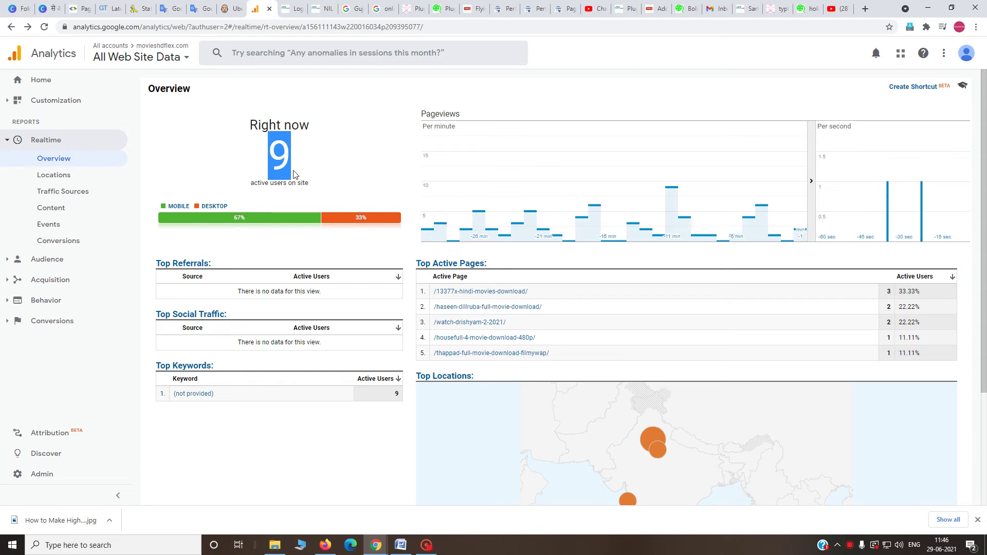
Open the tracking code page in the admin settings of the movieshdflex.com property.
left_click(244, 153)
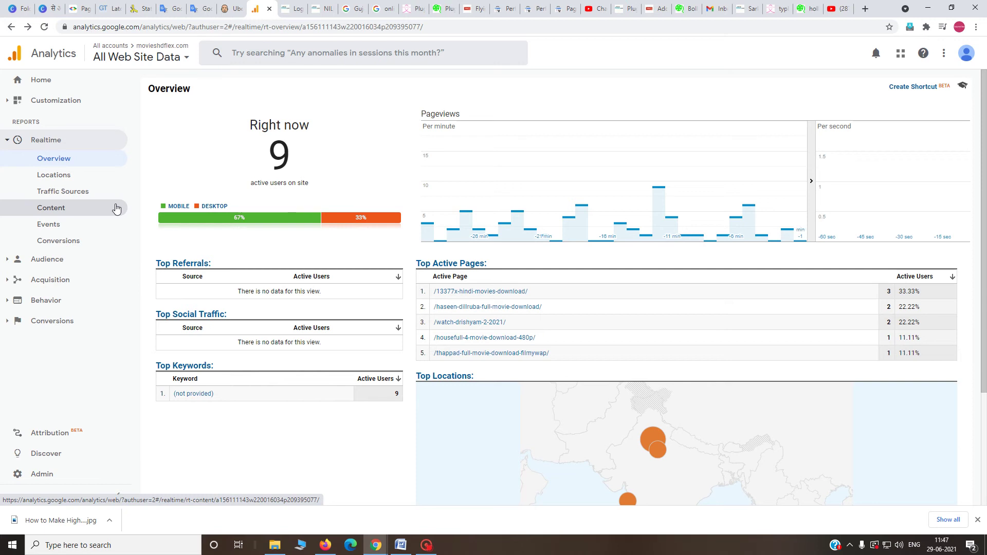
left_click(37, 83)
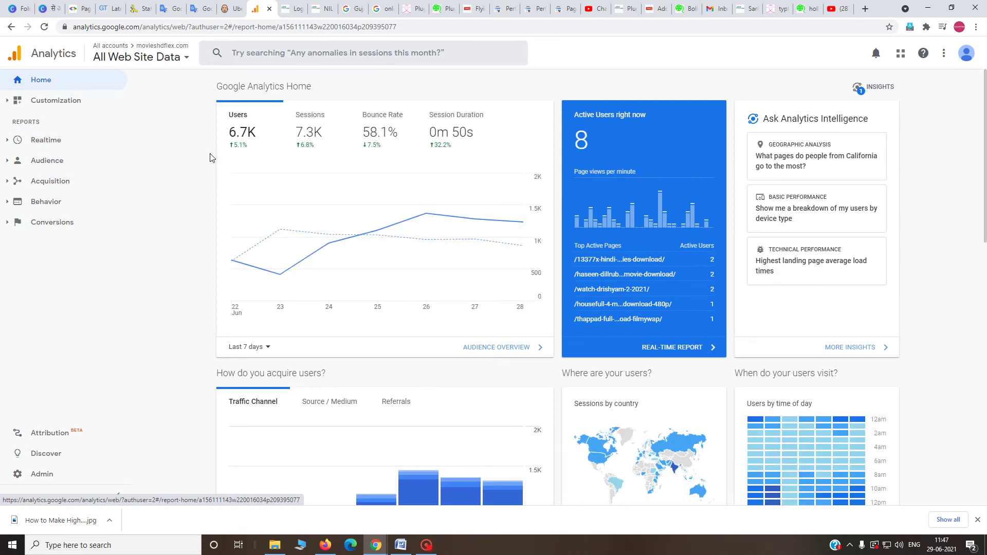
left_click(36, 474)
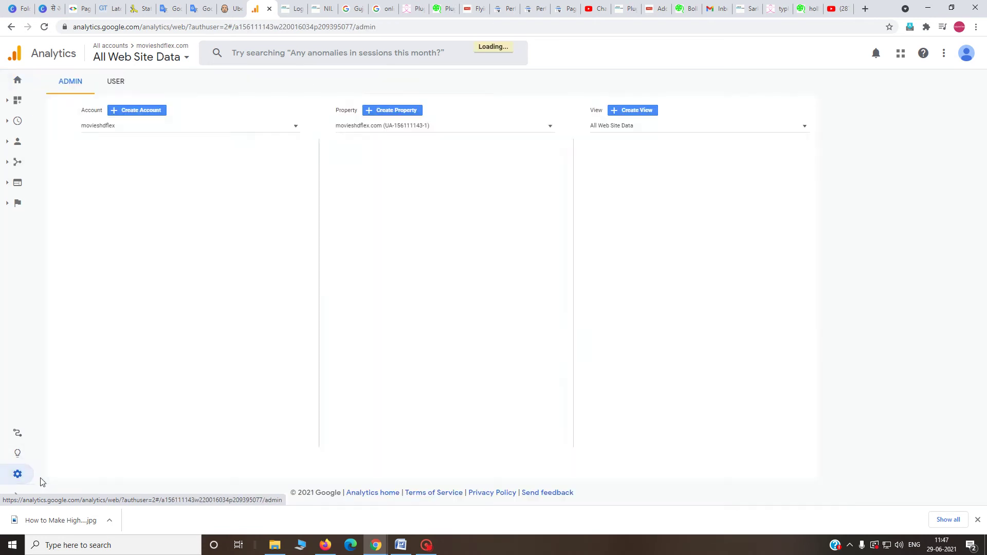
left_click(381, 222)
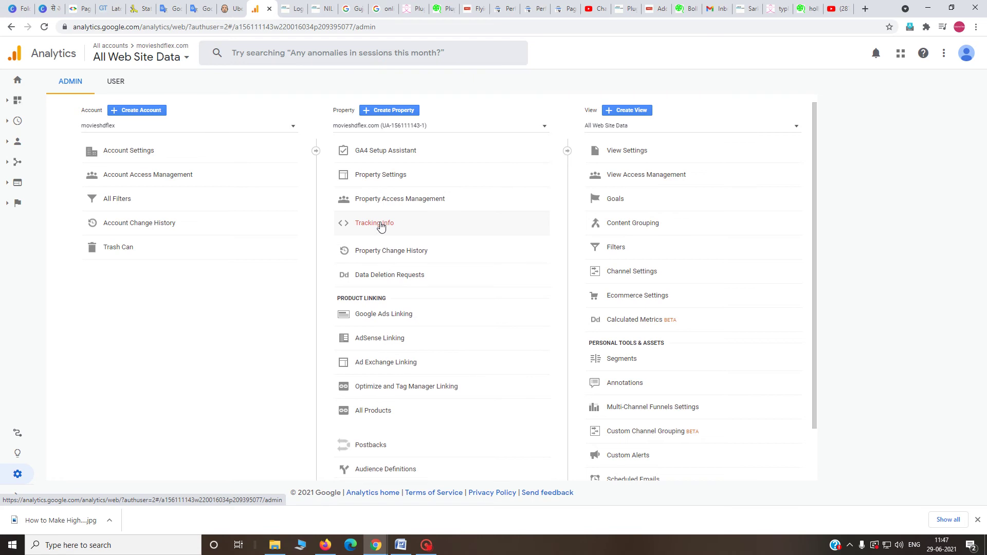
left_click(388, 243)
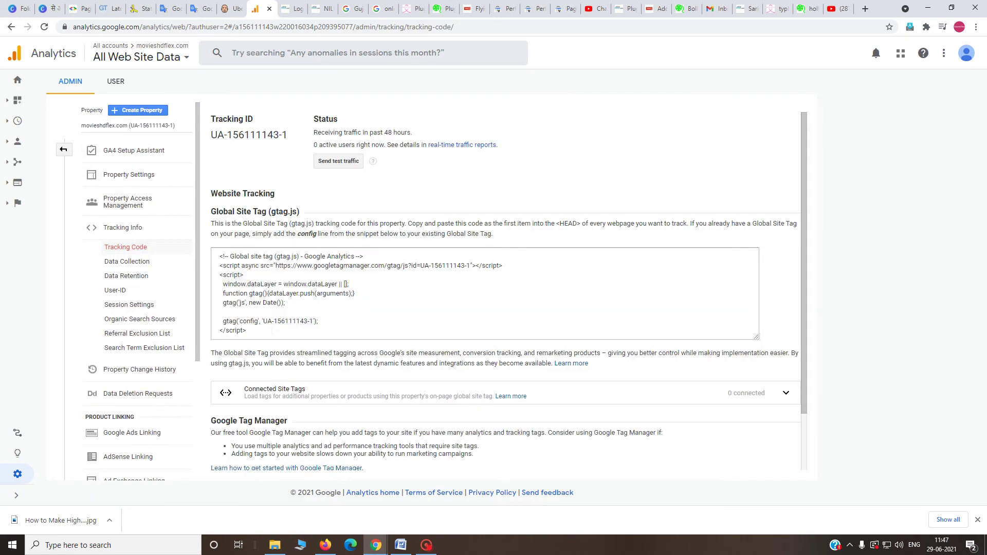
Copy the entire Global Site Tag (gtag.js) snippet and return to the Analytics home page.
left_click_drag(249, 332, 210, 262)
right_click(233, 261)
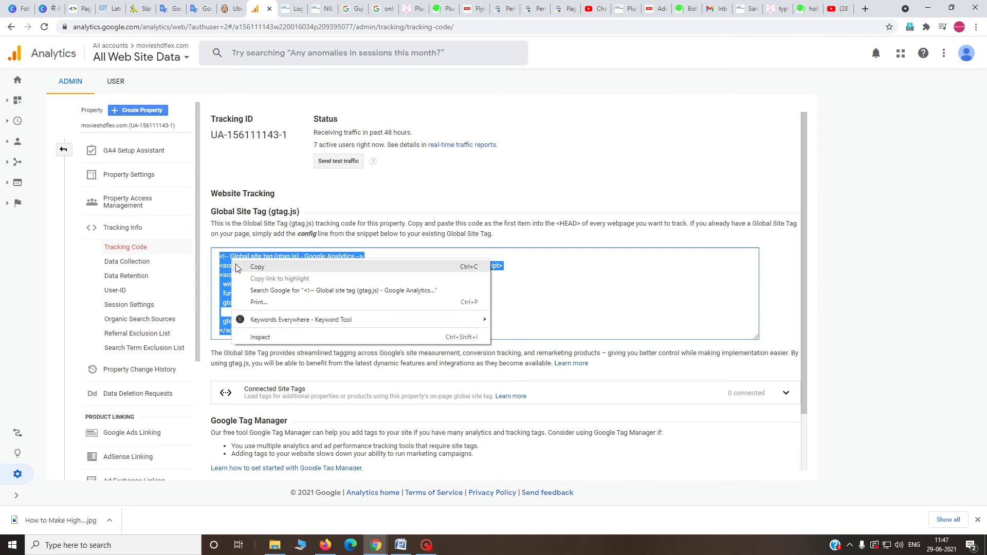
left_click(250, 266)
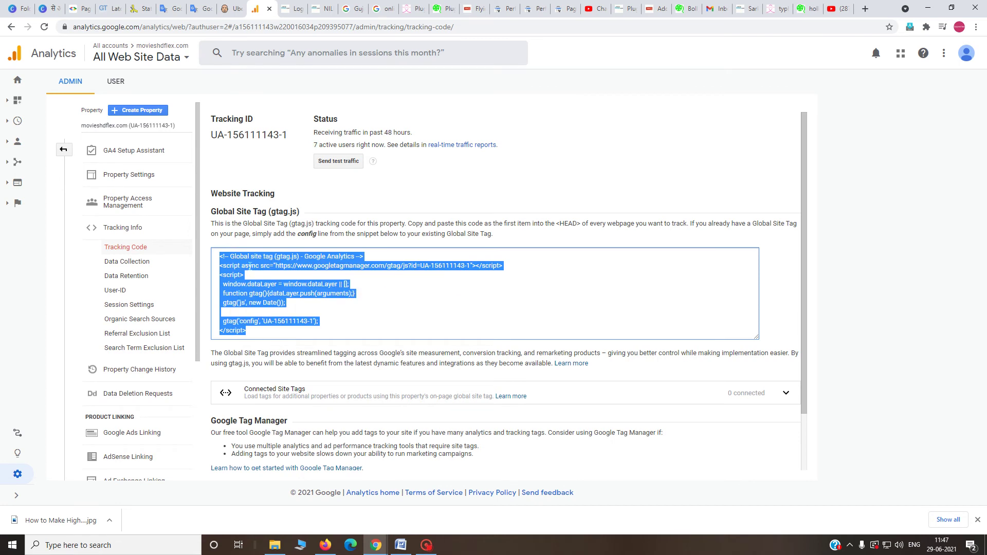
left_click(18, 79)
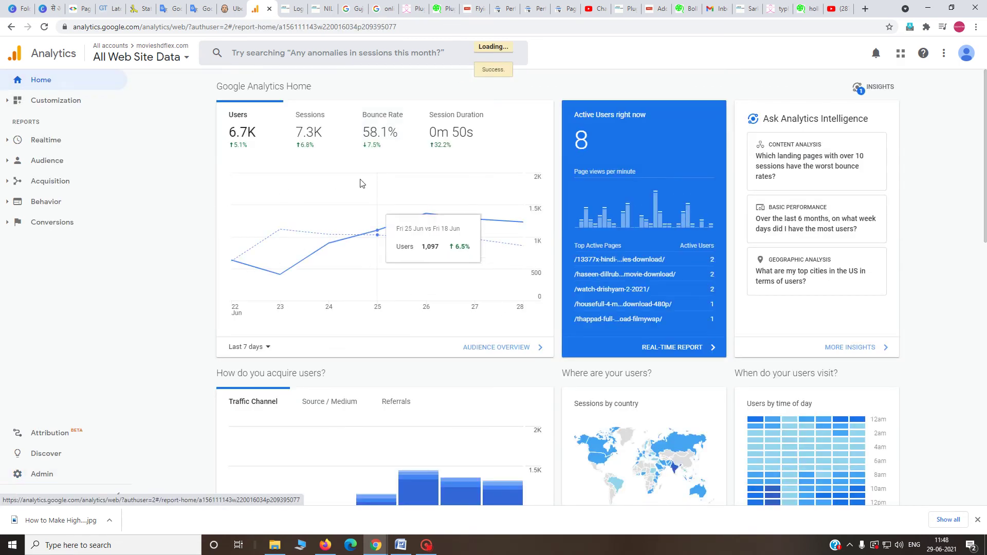
Switch to the WordPress admin and open the Neve theme's header.php file in the Theme Editor.
left_click(441, 9)
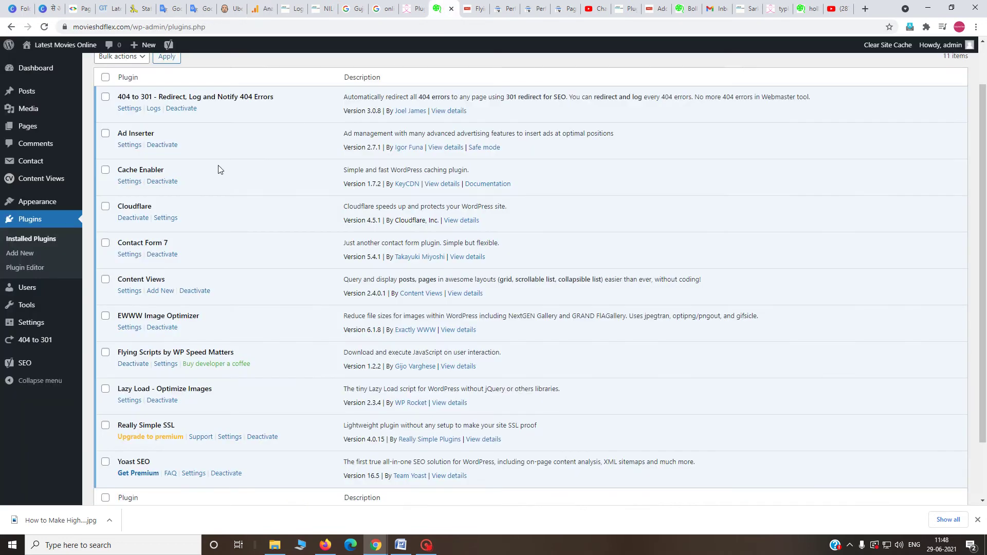
mouse_move(52, 203)
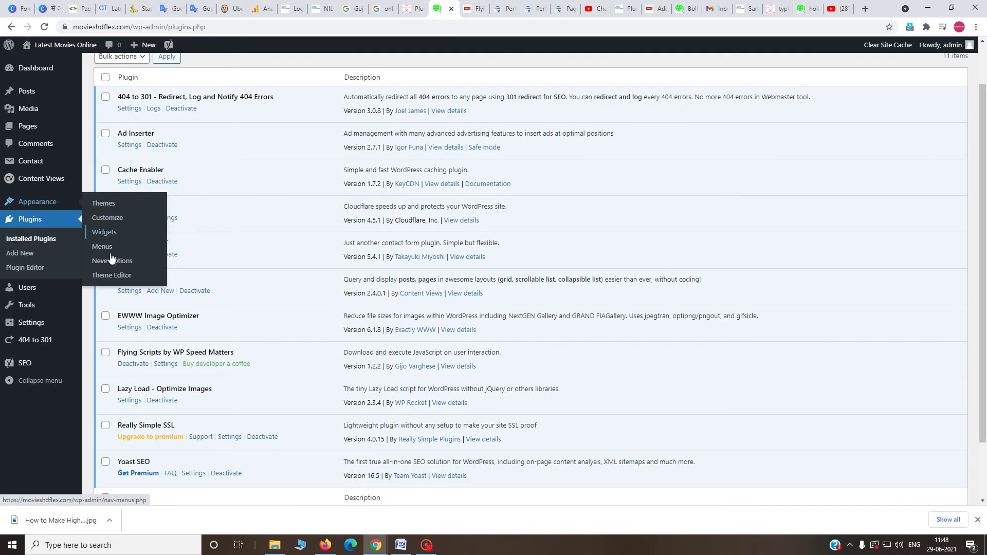
left_click(113, 276)
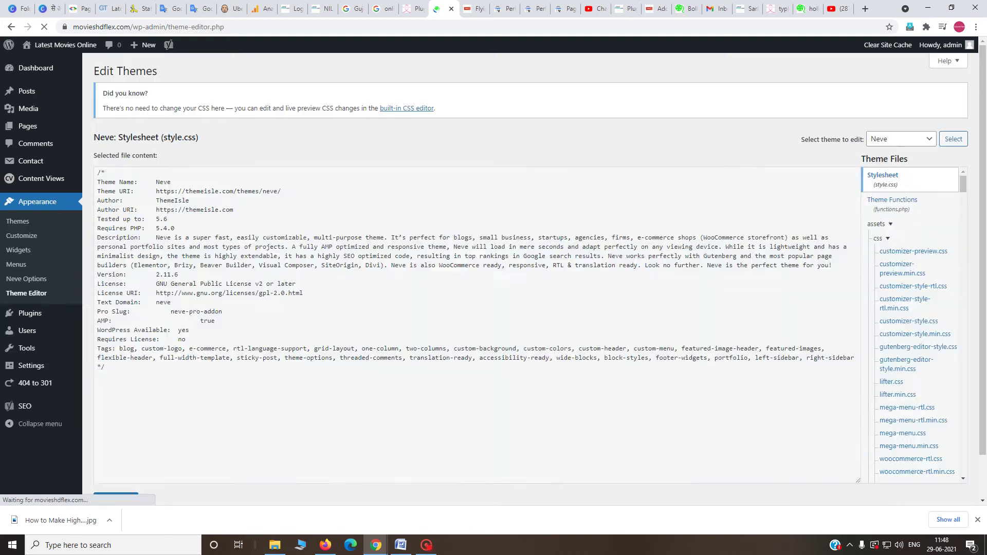
scroll(921, 415, "down", 2)
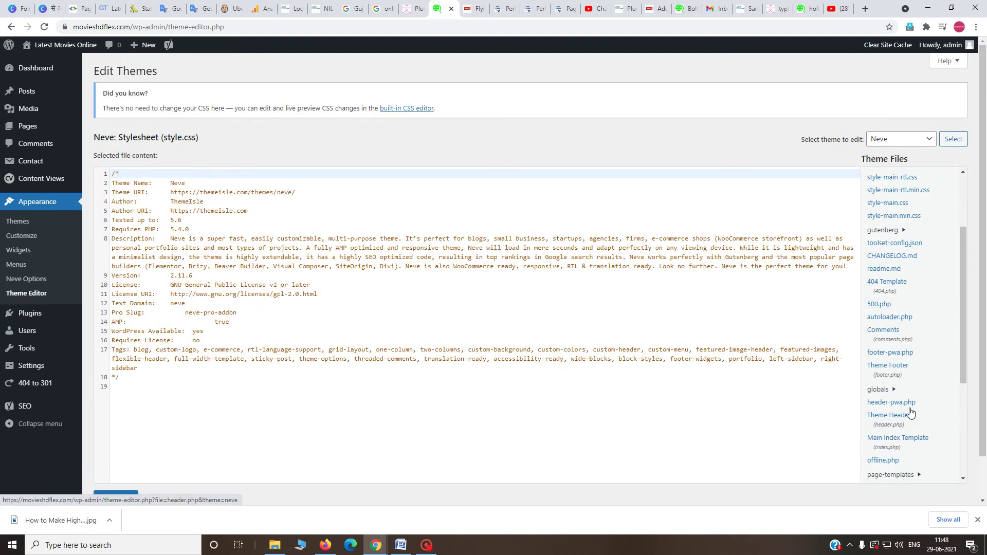
left_click(885, 422)
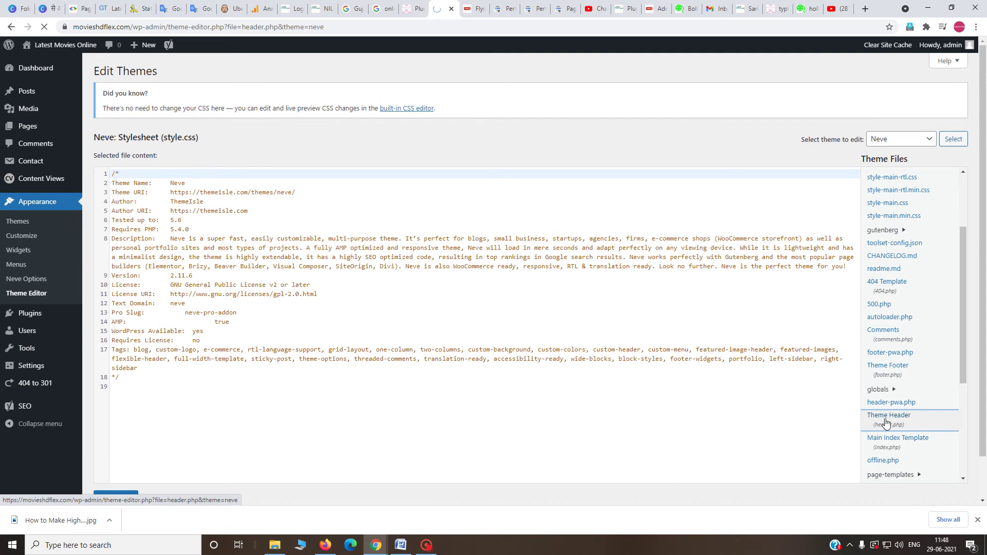
Locate and highlight the Google Analytics global site tag code above the closing head tag in header.php.
scroll(481, 278, "down", 7)
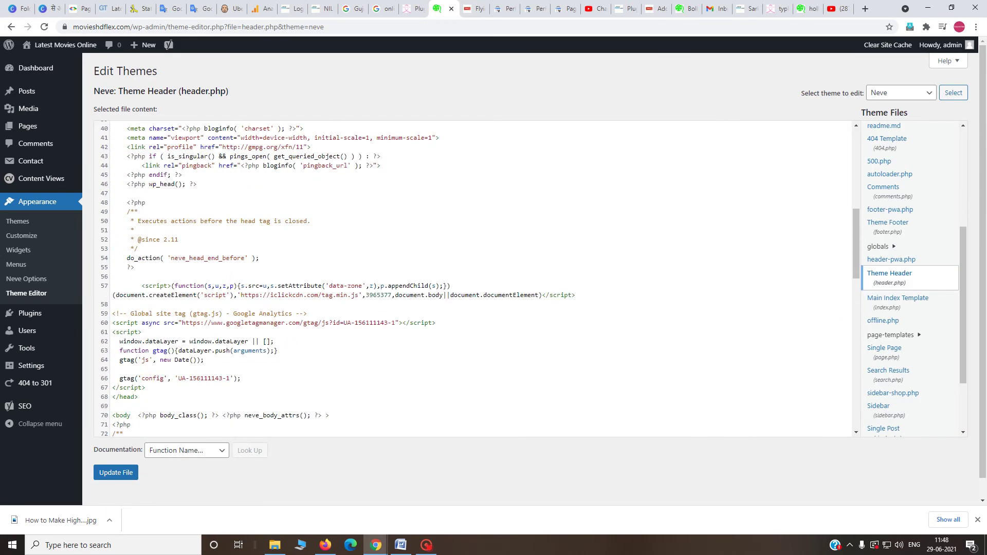
left_click_drag(112, 313, 241, 378)
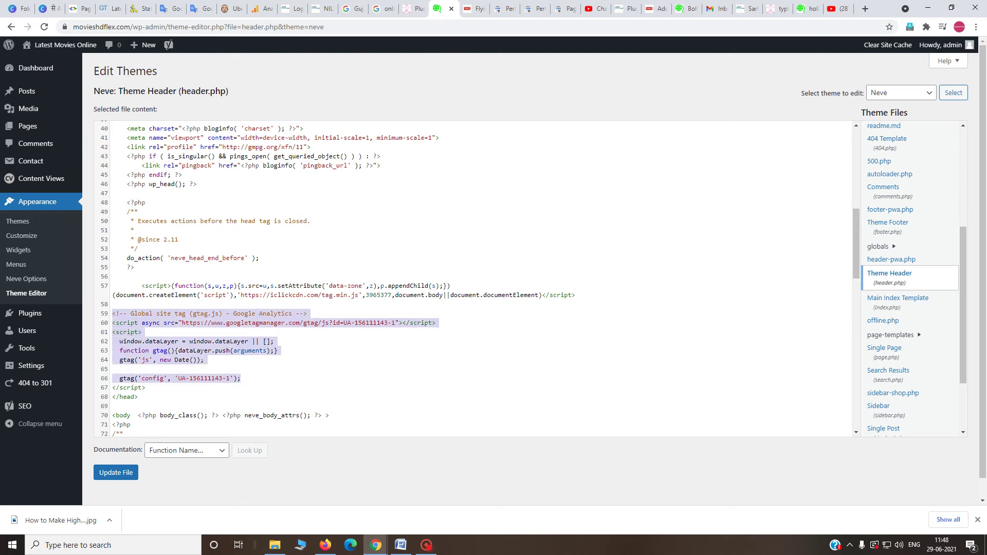
scroll(481, 278, "up", 2)
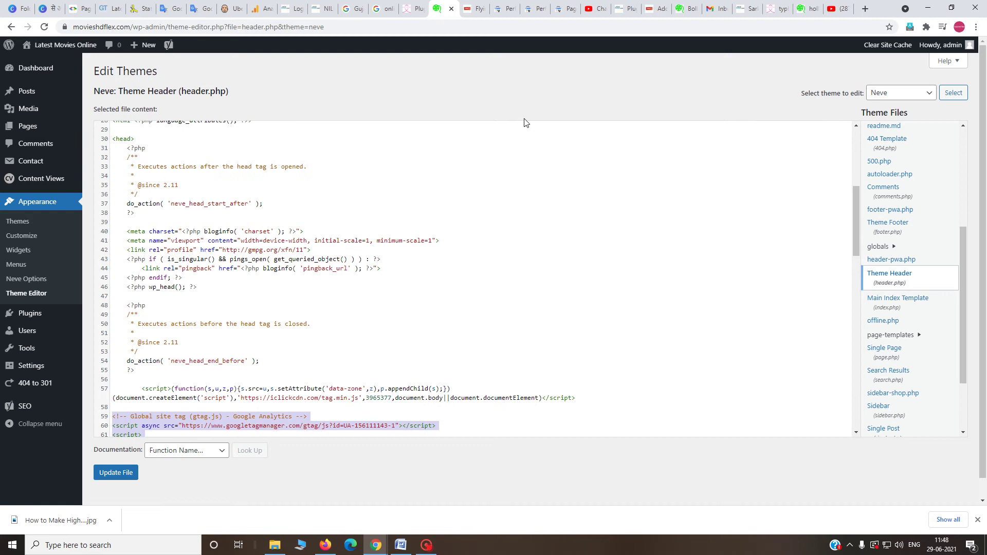
Switch back to Google Analytics and open the Realtime Overview report.
left_click(257, 9)
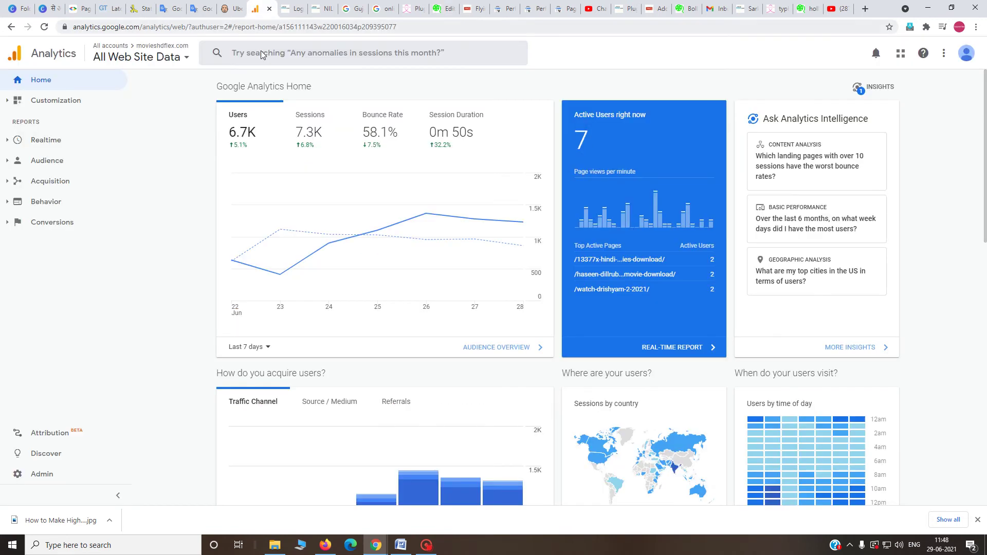
left_click(40, 81)
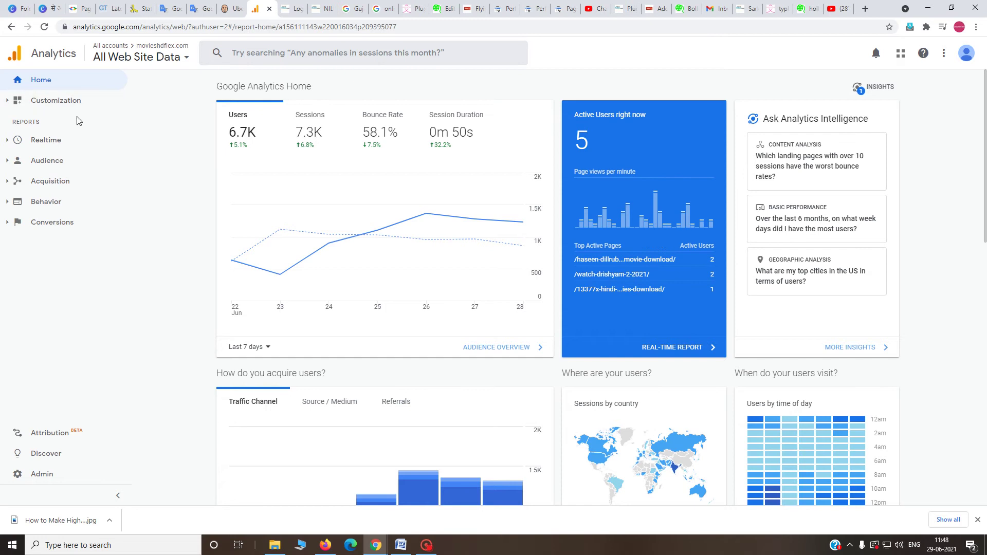
left_click(37, 143)
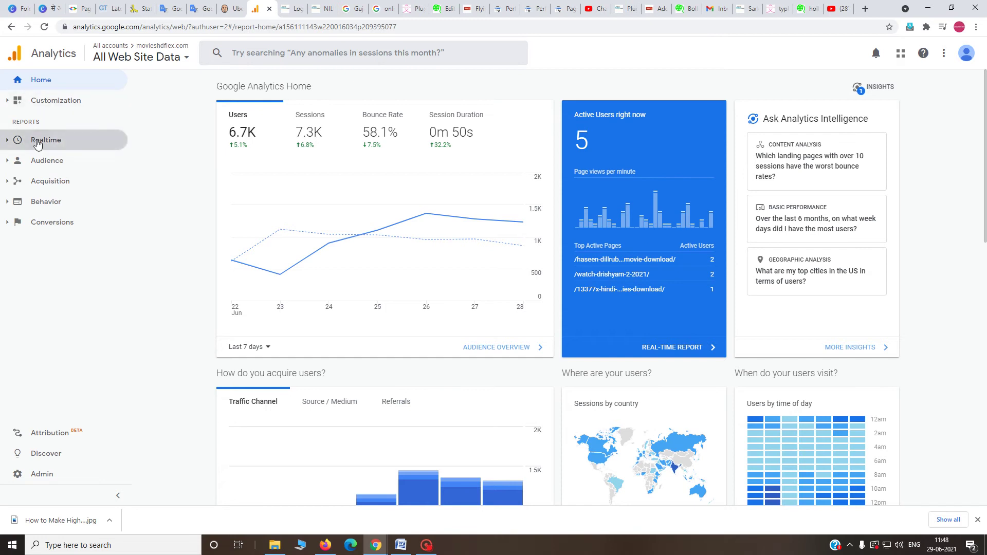
left_click(58, 160)
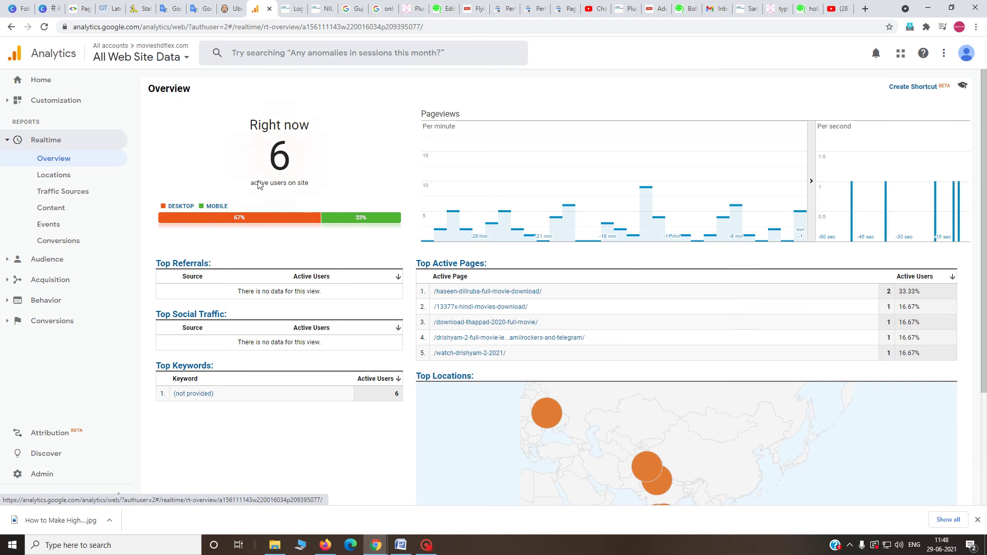
Highlight the active user count in the Realtime Overview and examine the Top Locations map.
double_click(269, 157)
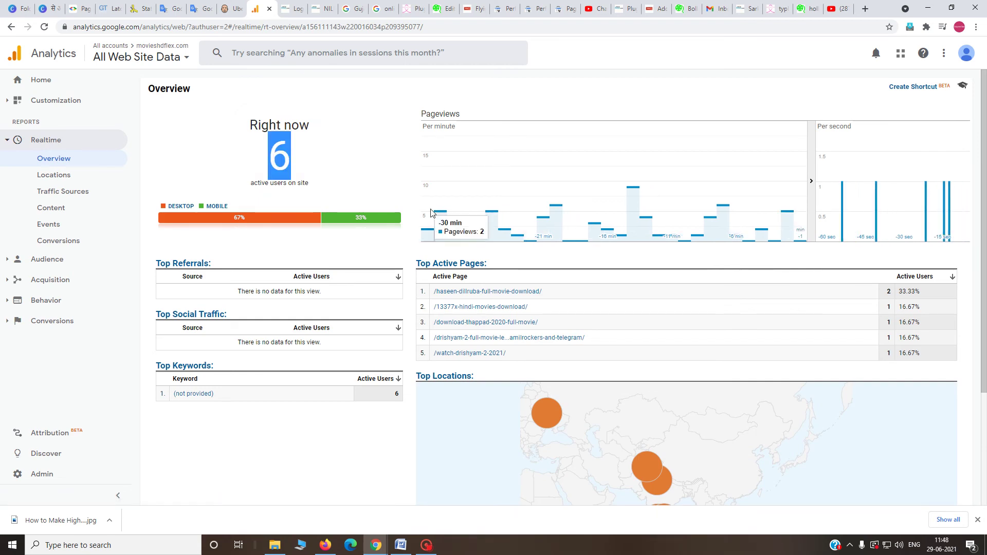
mouse_move(545, 414)
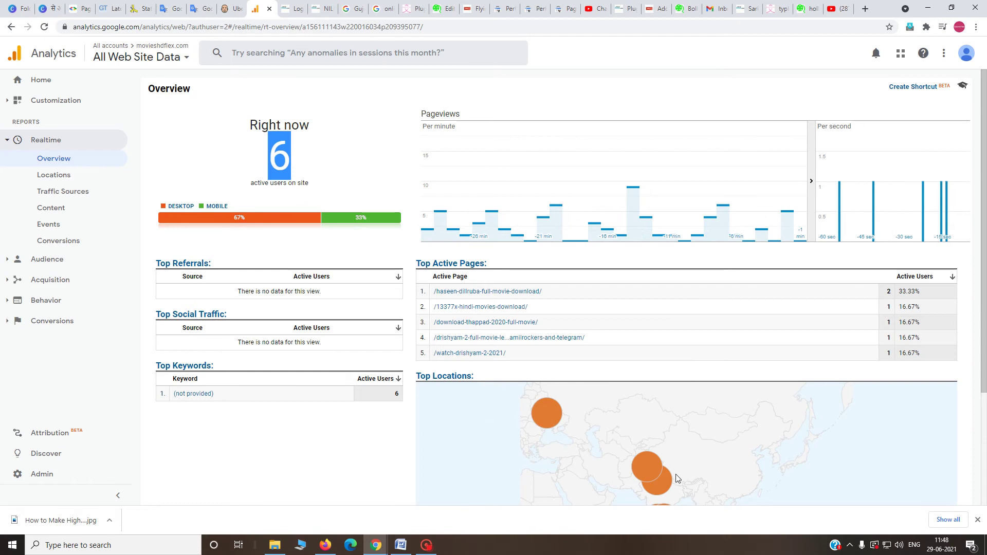
scroll(654, 452, "down", 2)
mouse_move(650, 371)
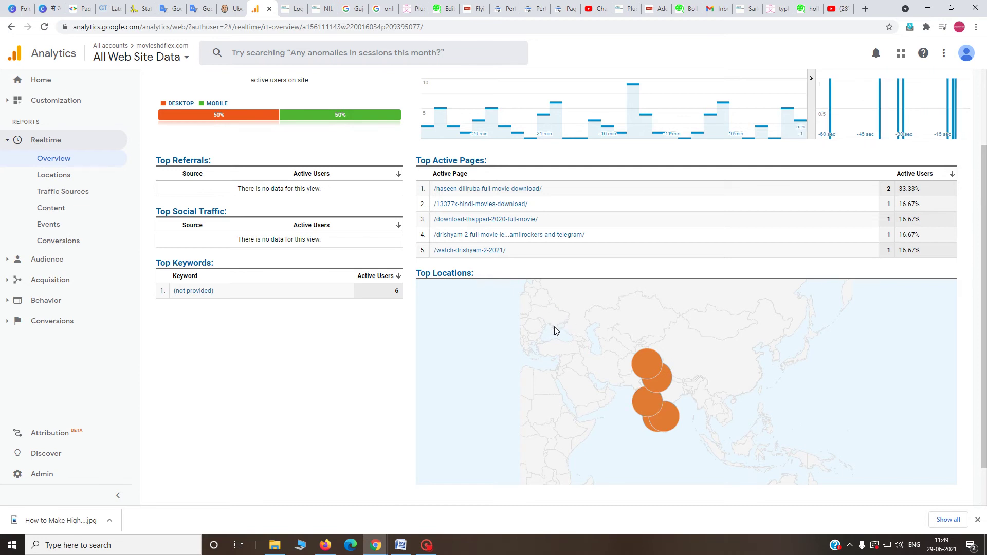
scroll(390, 332, "up", 2)
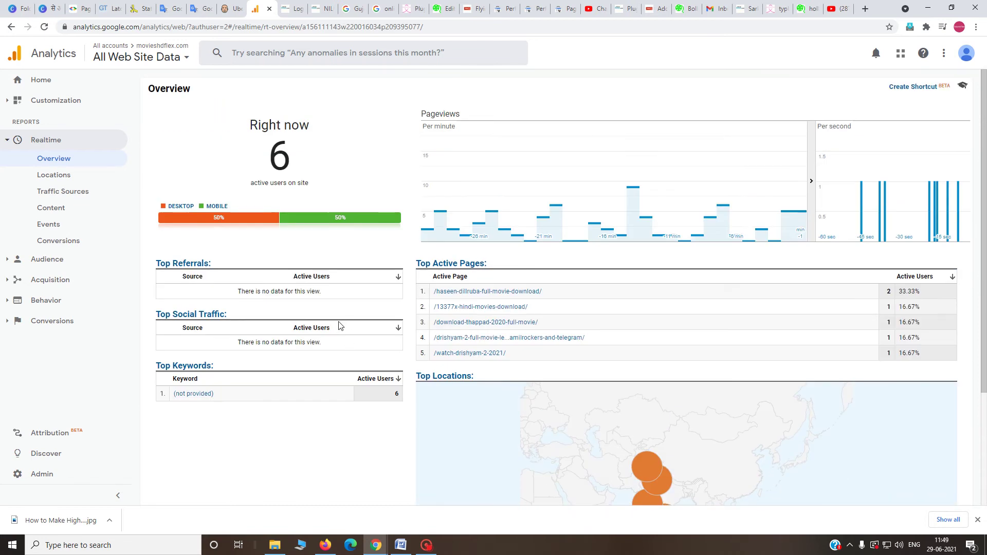
Open the Realtime Locations report and inspect India on the map.
left_click(43, 180)
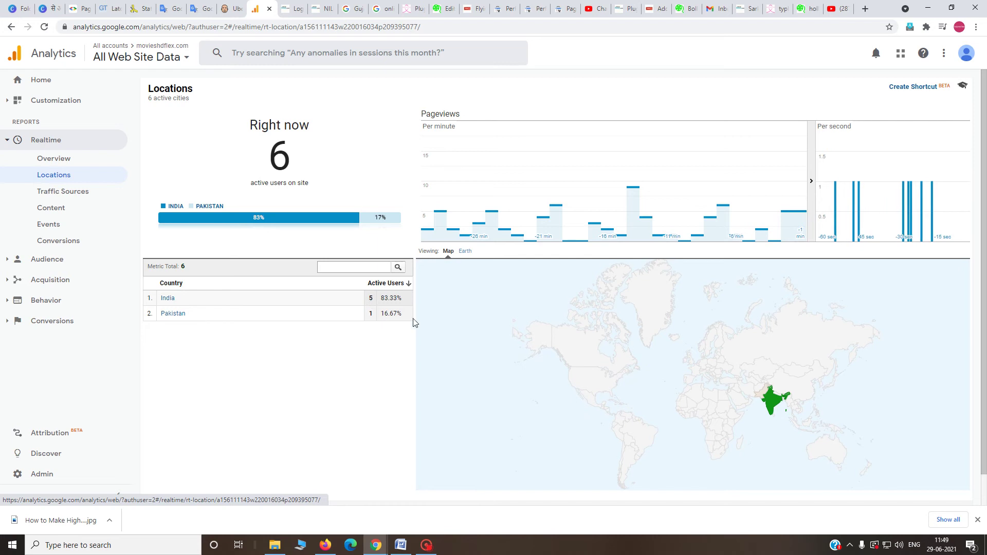
mouse_move(766, 403)
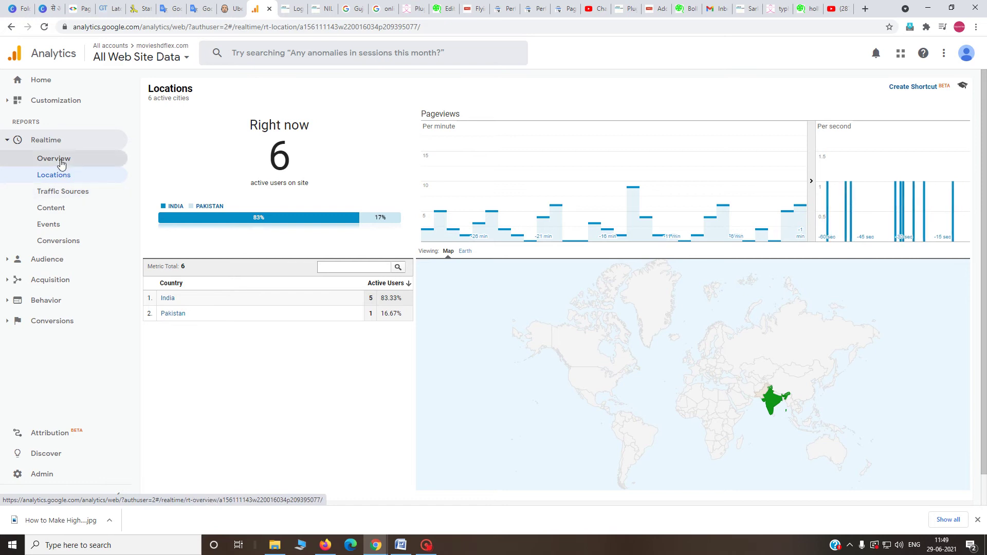
Open the Realtime Traffic Sources report and examine its active users and its pageviews for the last 30 minutes.
left_click(68, 194)
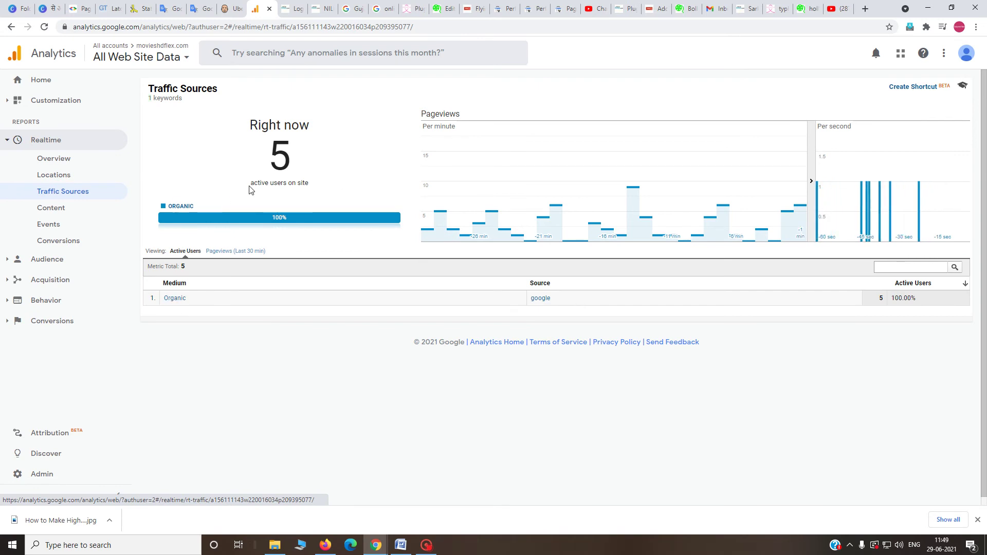
left_click_drag(267, 157, 300, 159)
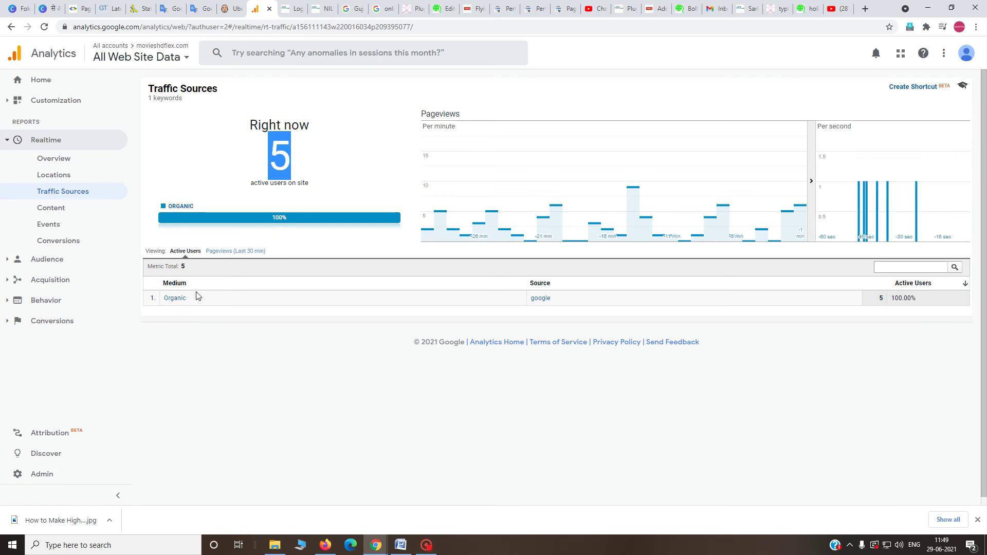
left_click(224, 252)
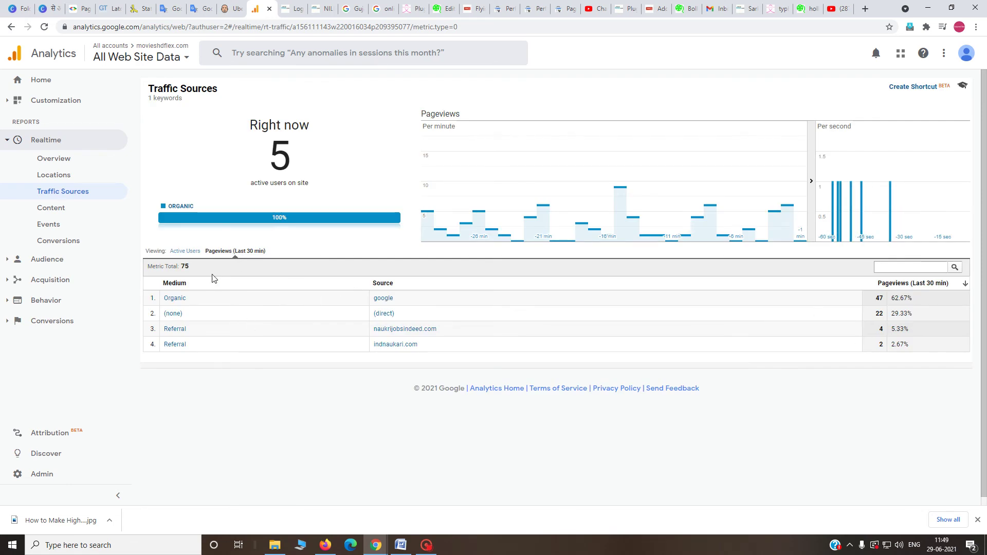
double_click(184, 267)
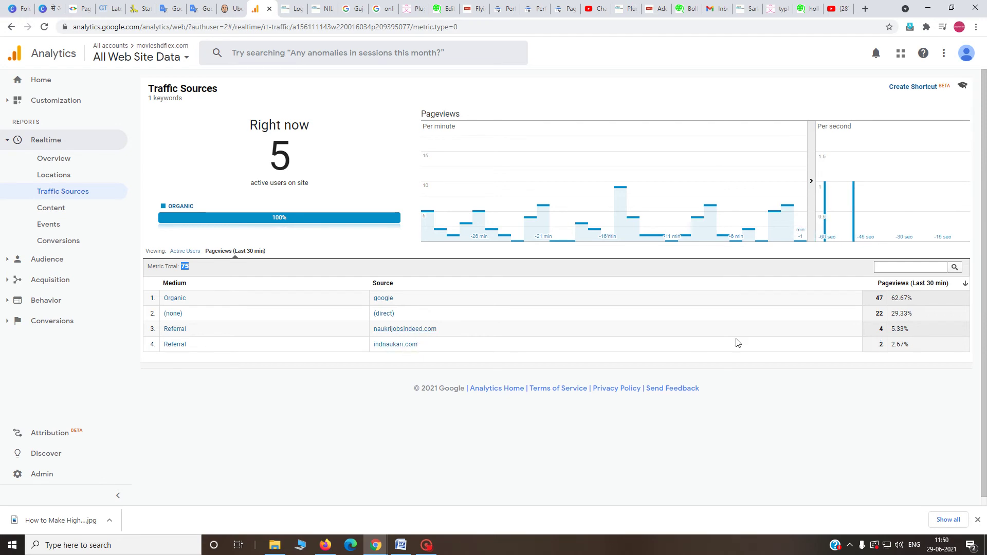
Open the Realtime Content report and examine the listed pages and page titles by pageviews in the last 30 minutes.
left_click(59, 209)
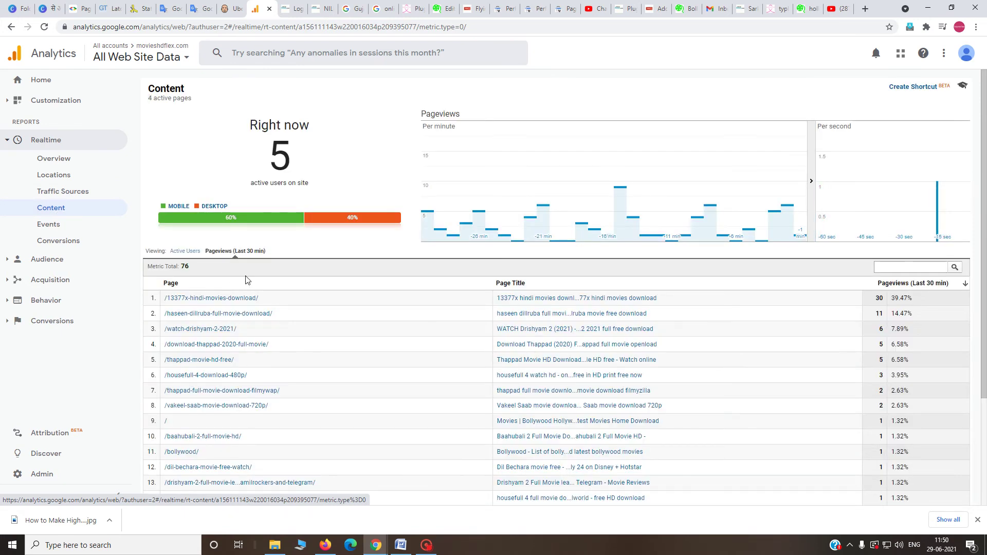
scroll(253, 339, "down", 3)
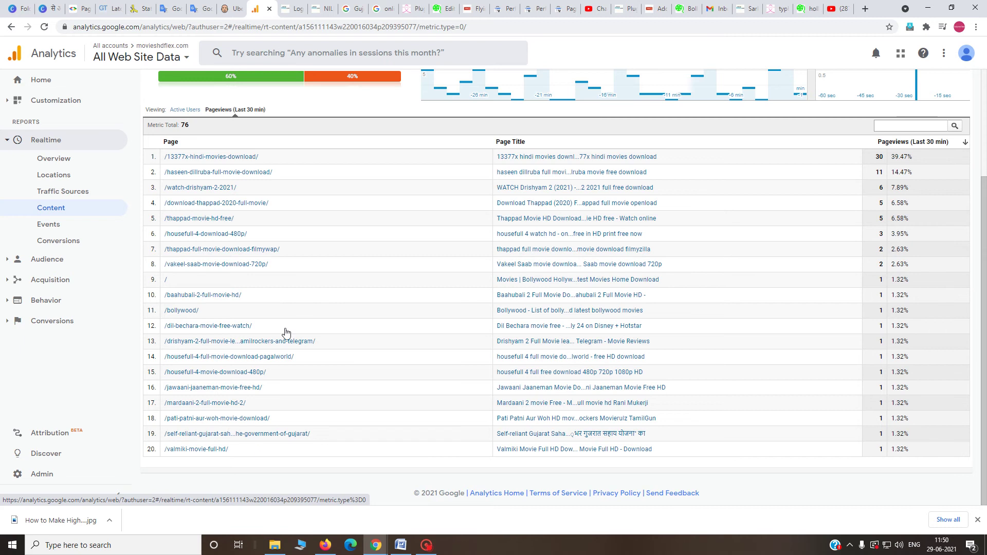
scroll(293, 252, "up", 3)
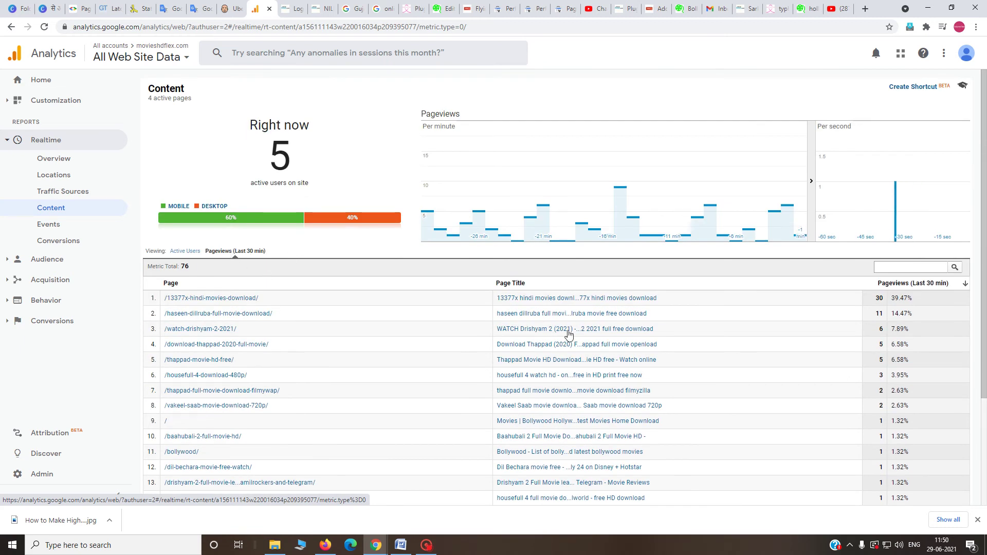
scroll(485, 364, "down", 2)
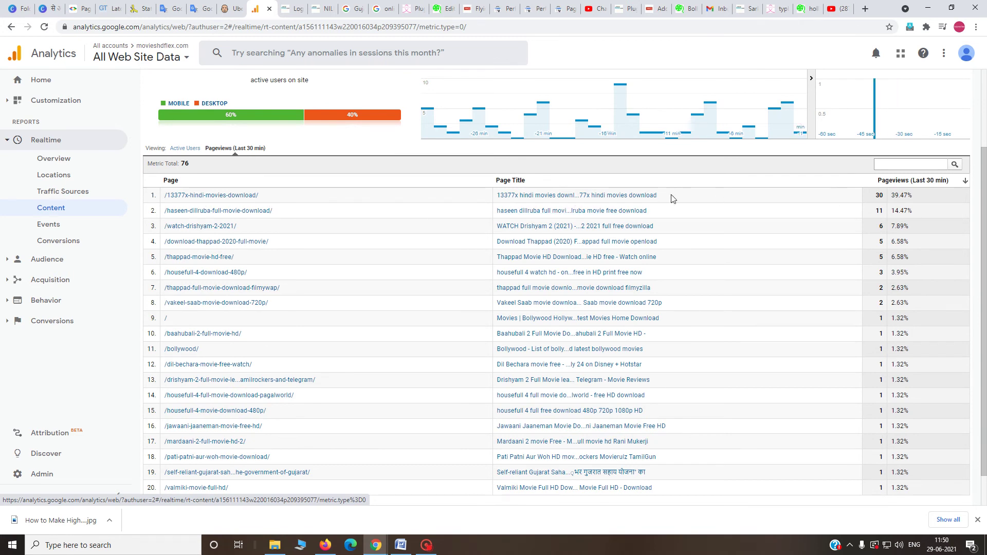
left_click_drag(673, 199, 485, 199)
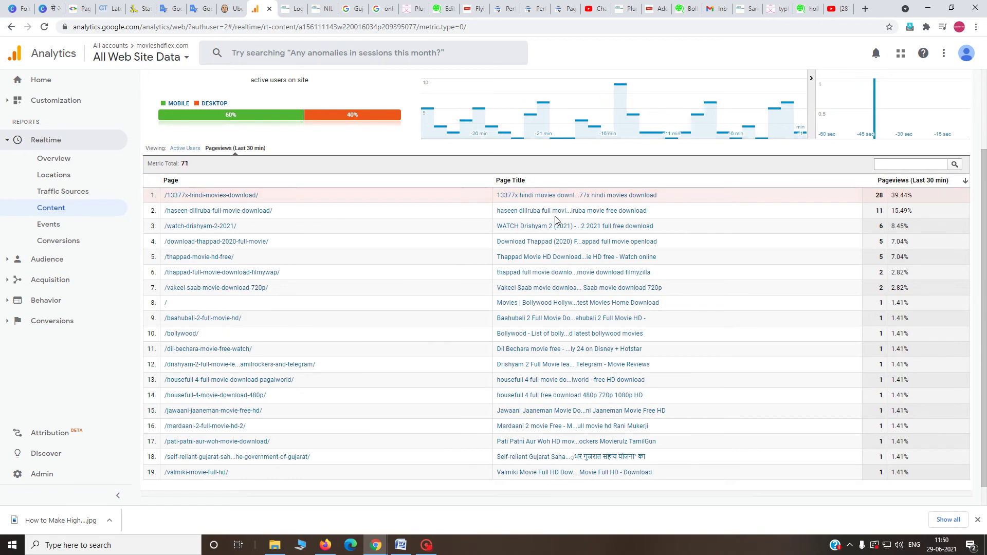
Look up the haseen dillruba post's publish date in the WordPress posts list and highlight that page's pageviews in Google Analytics' Realtime Content report.
left_click_drag(650, 212, 488, 214)
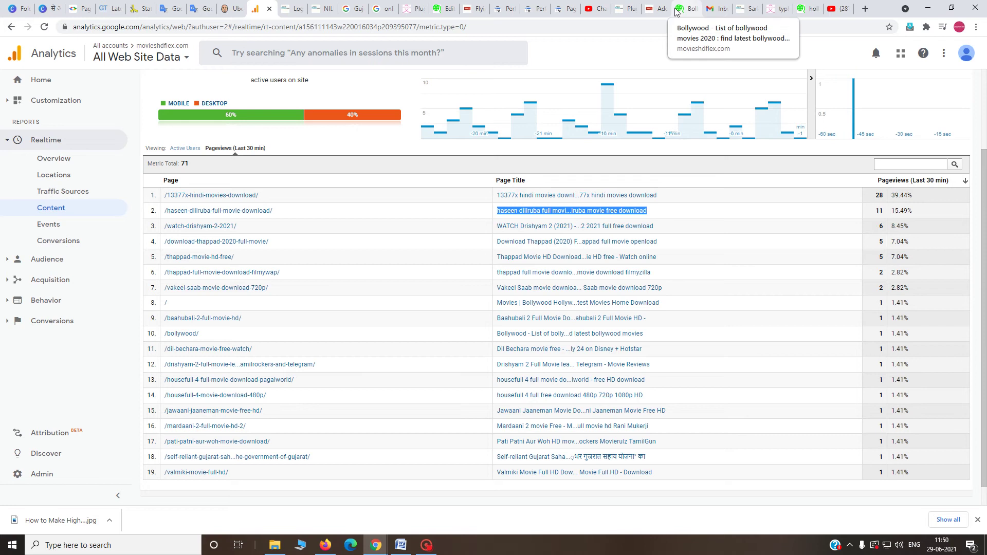
left_click(445, 8)
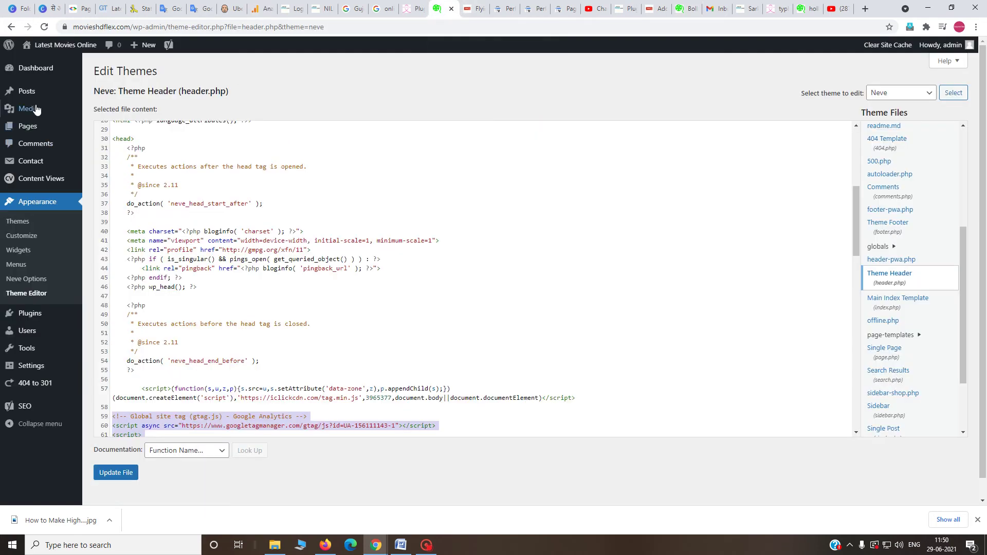
mouse_move(31, 91)
left_click(100, 95)
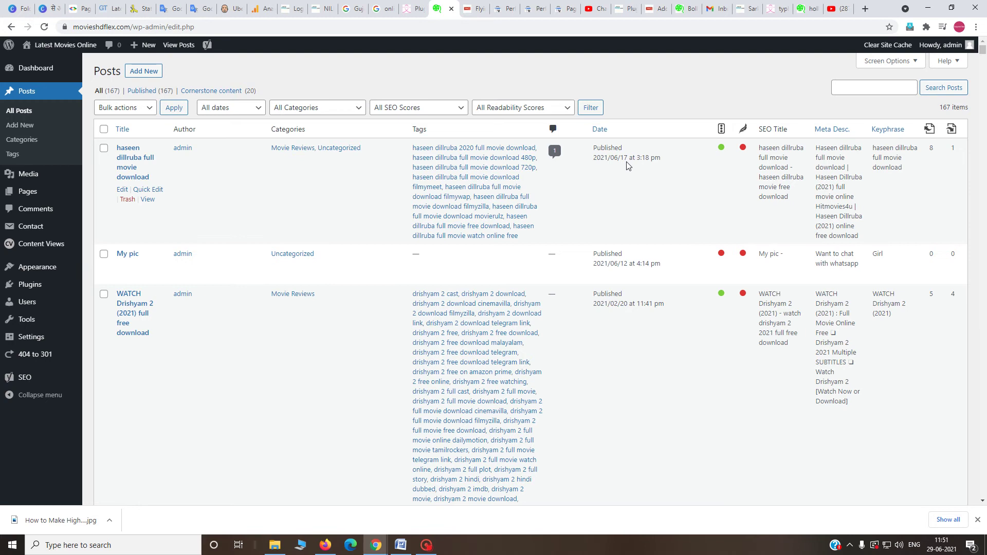
left_click_drag(626, 157, 596, 157)
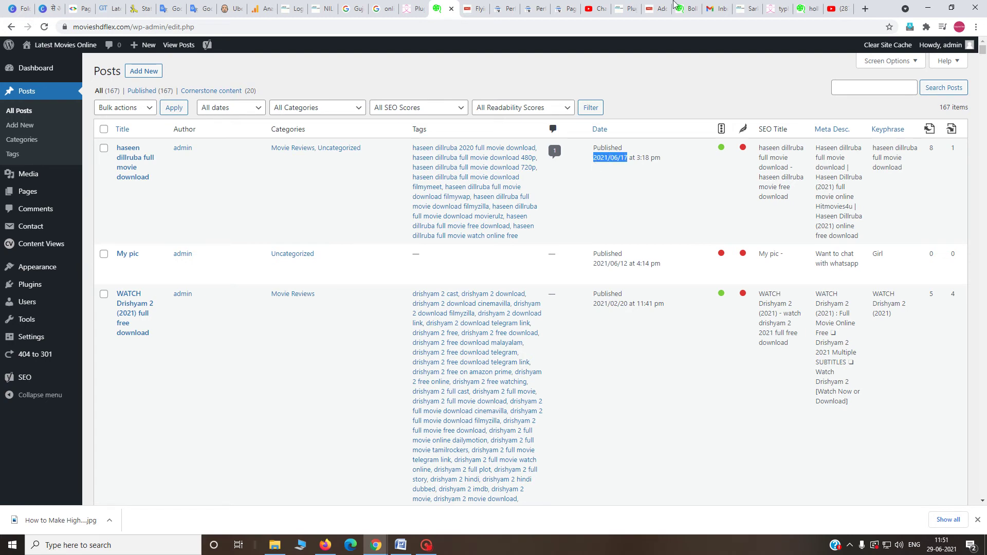
left_click(259, 11)
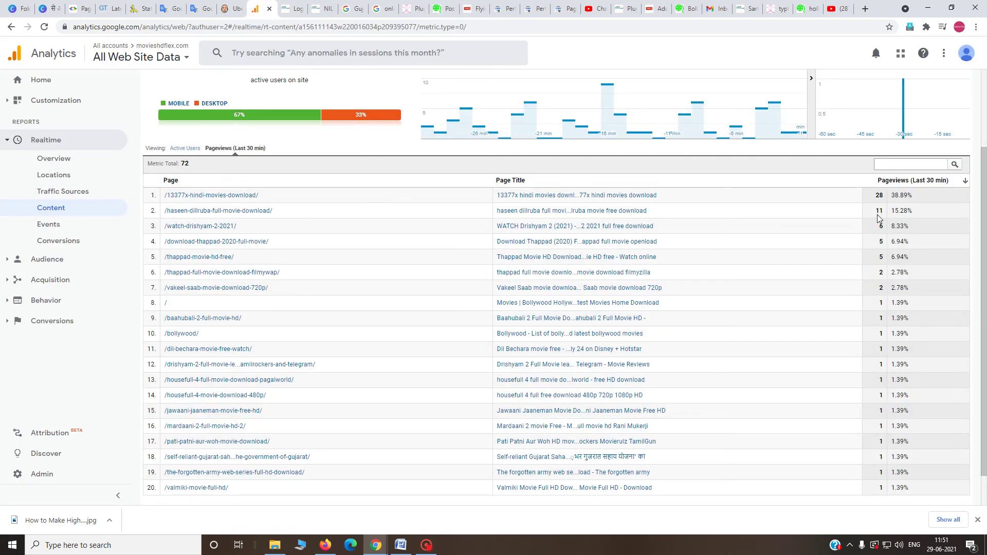
left_click_drag(877, 210, 926, 214)
Check the active users in the Realtime Events report and the Goal Hits for the last 30 minutes in the Realtime Conversions report.
left_click(56, 228)
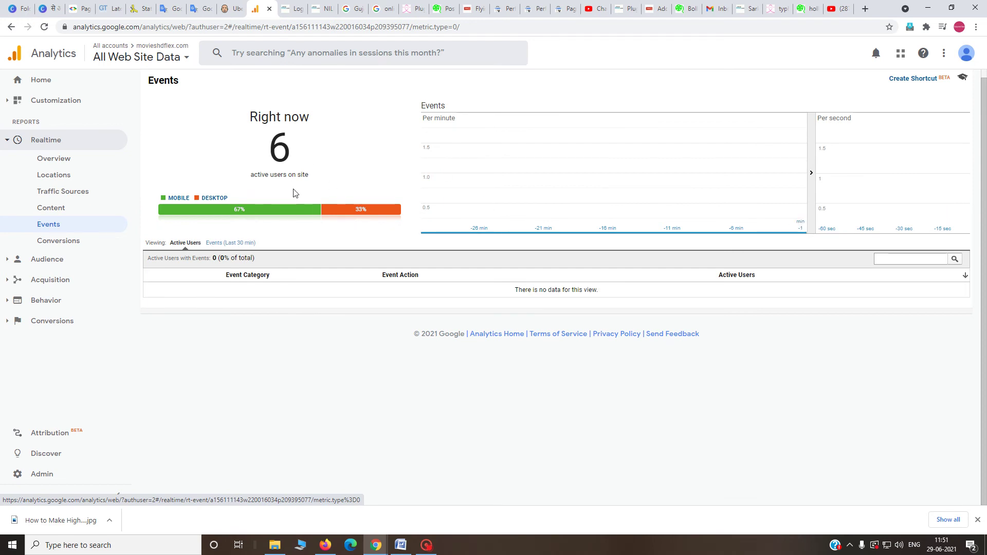
double_click(279, 147)
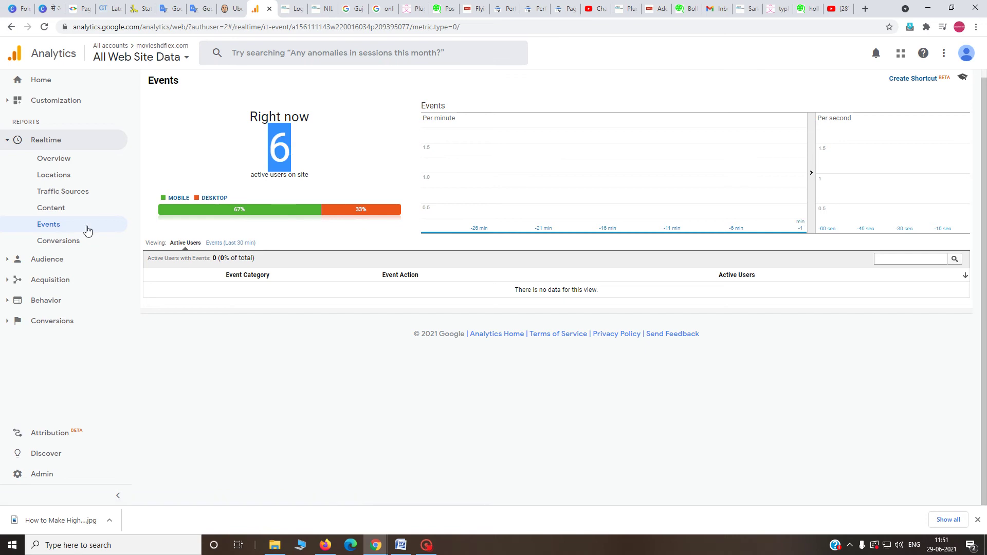
left_click(54, 245)
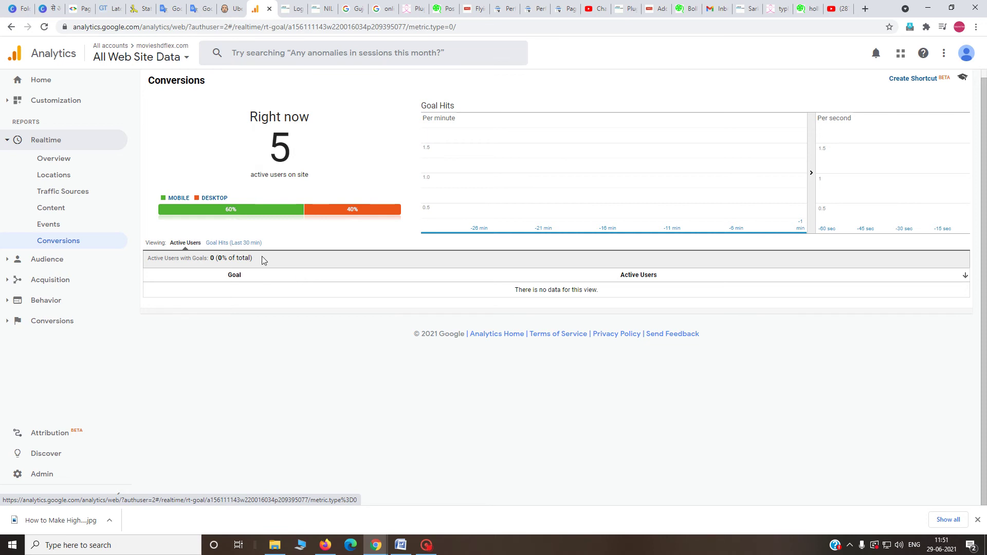
left_click(219, 244)
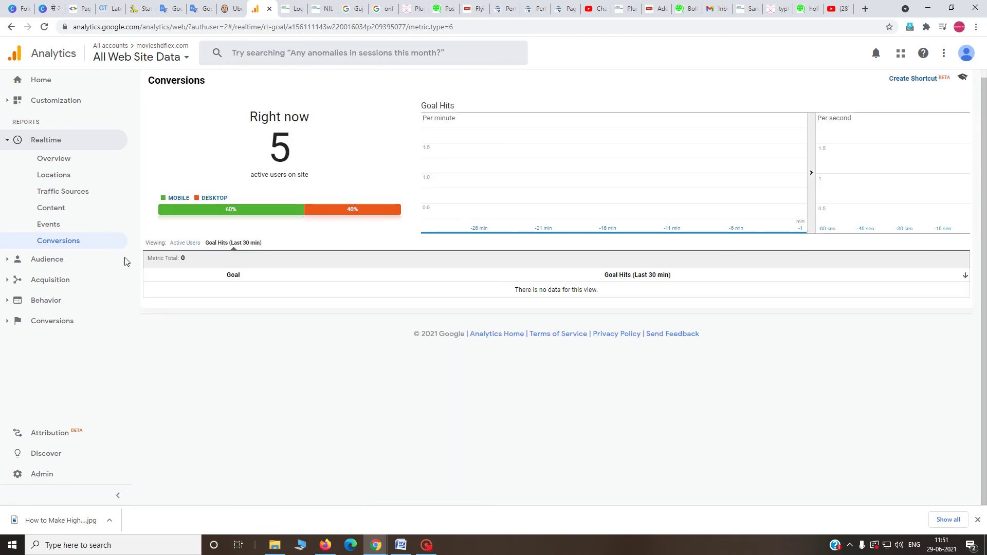
Open the Audience Overview report and examine its date range, user metrics and the New Visitor versus Returning Visitor chart.
left_click(18, 261)
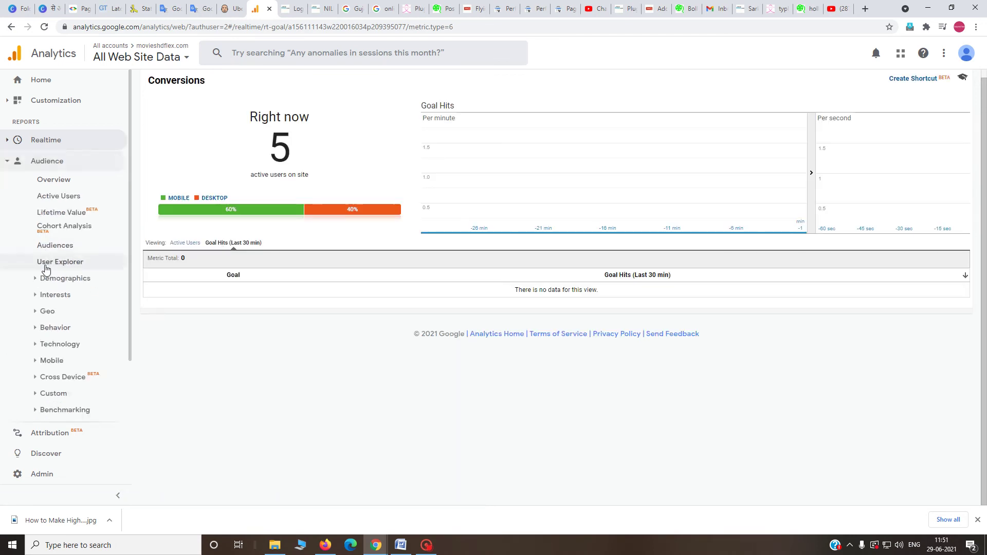
left_click(55, 181)
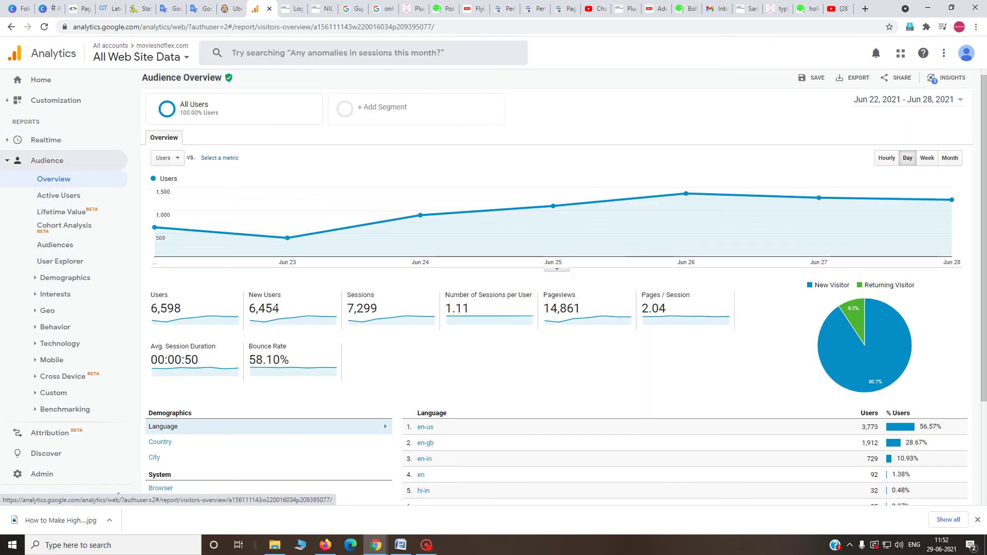
left_click(908, 111)
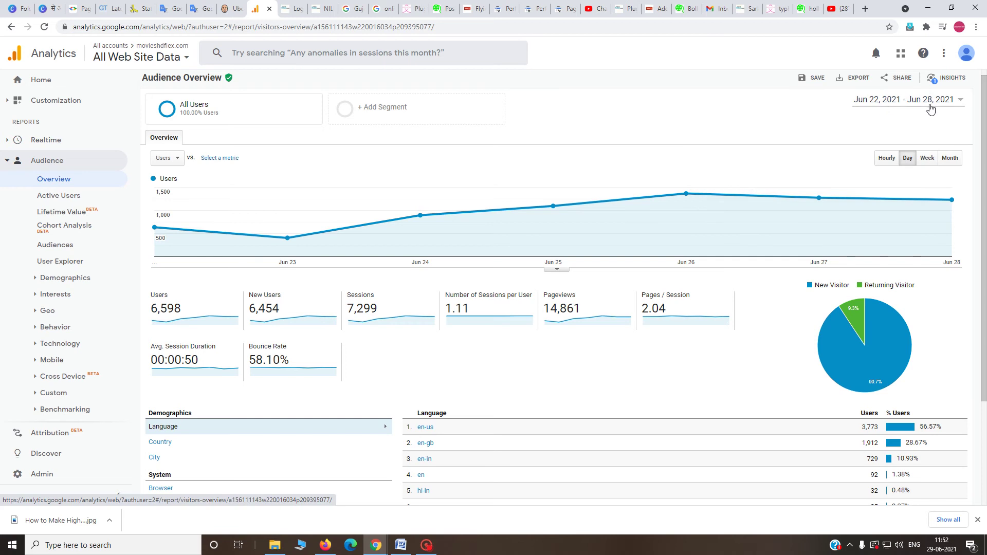
mouse_move(873, 321)
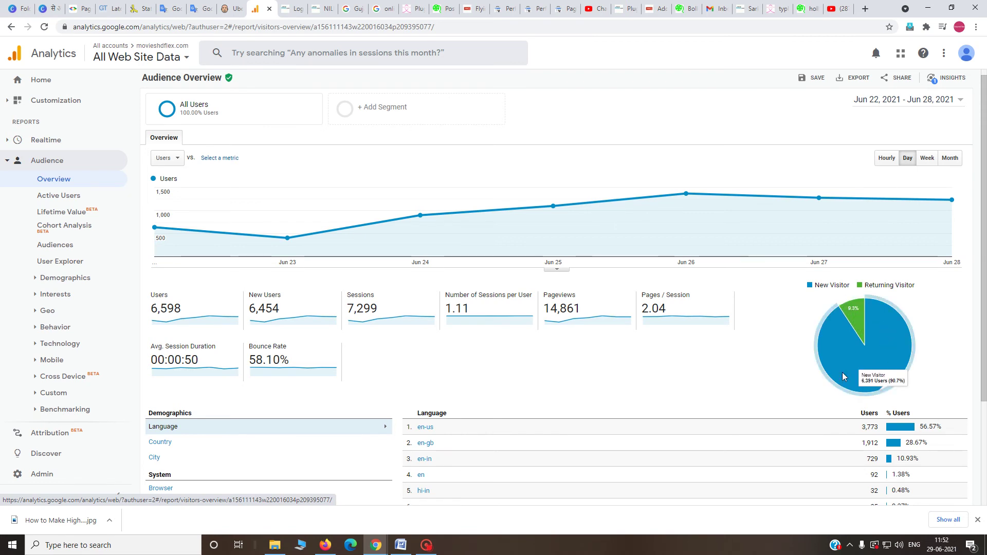
scroll(647, 406, "down", 2)
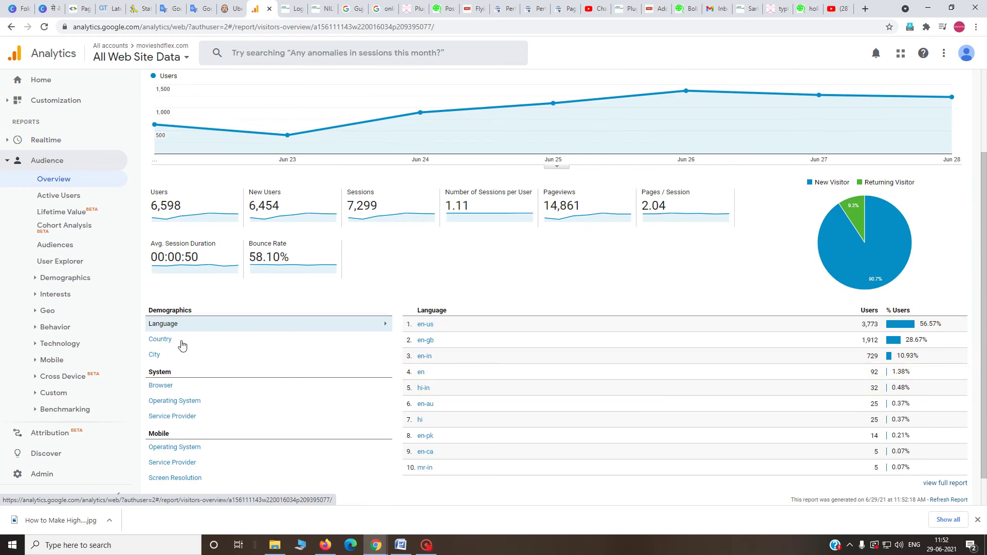
List the Audience Overview users by country and open the Audience Active Users report.
left_click(161, 342)
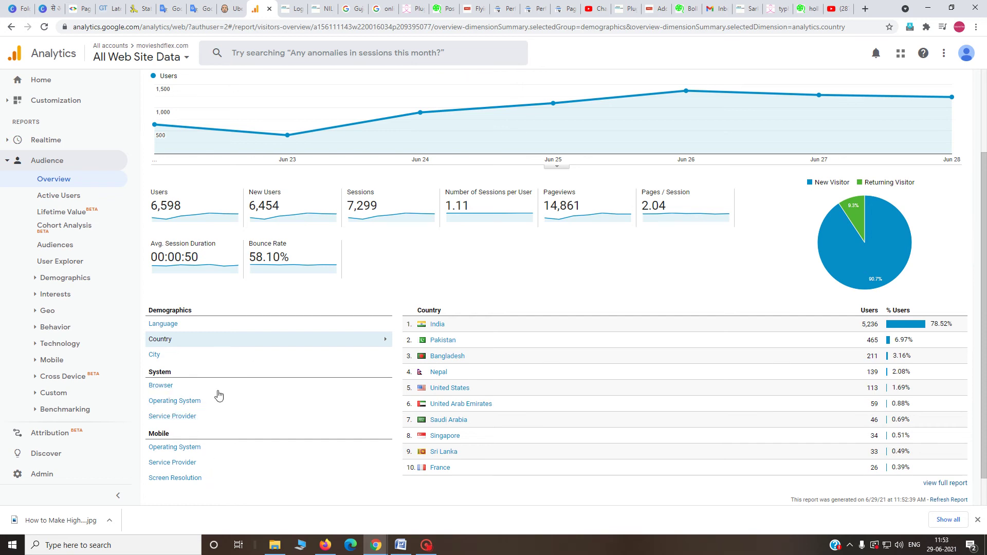
scroll(319, 386, "up", 3)
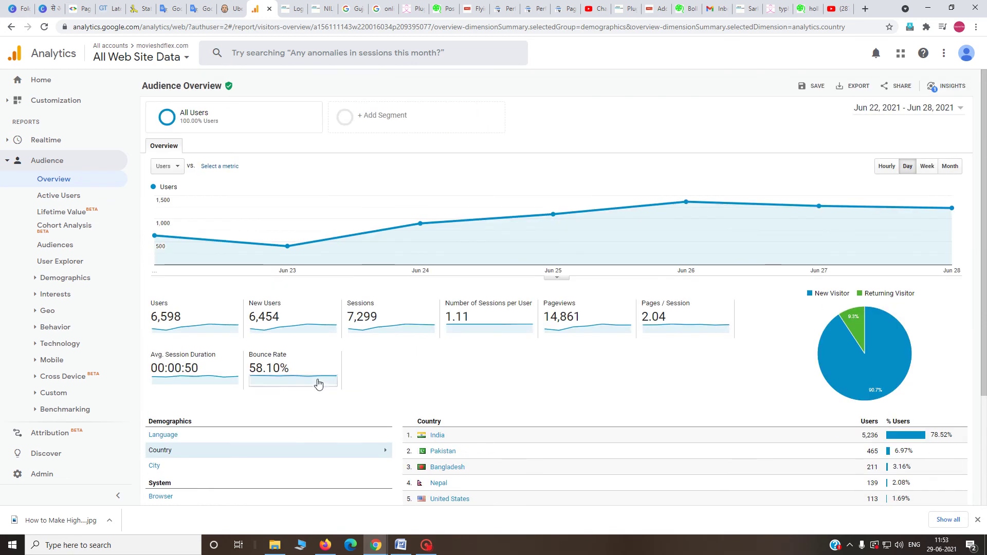
left_click(64, 200)
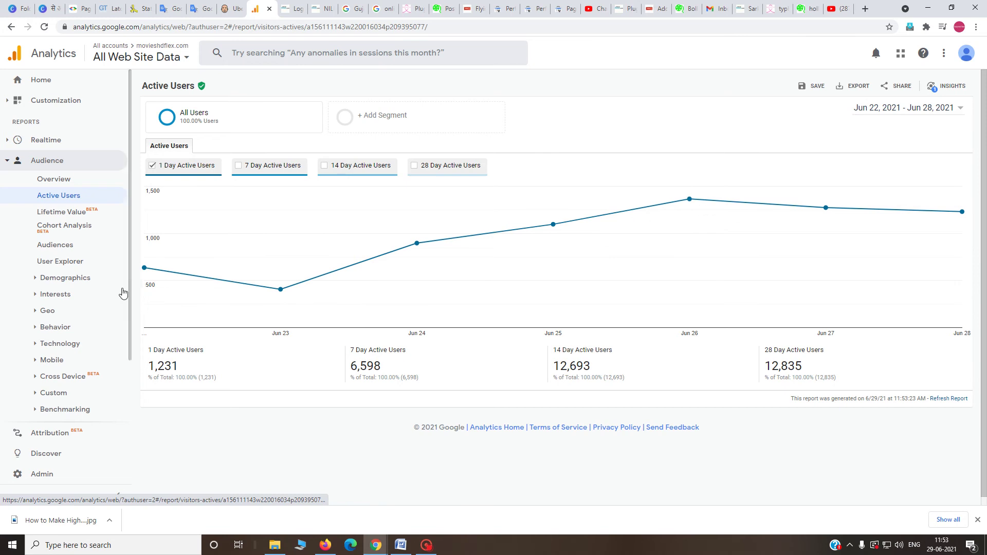
Open the Acquisition Overview report and examine the top channels, the users chart and the per-channel acquisition and behavior figures.
scroll(74, 248, "down", 1)
scroll(75, 248, "down", 3)
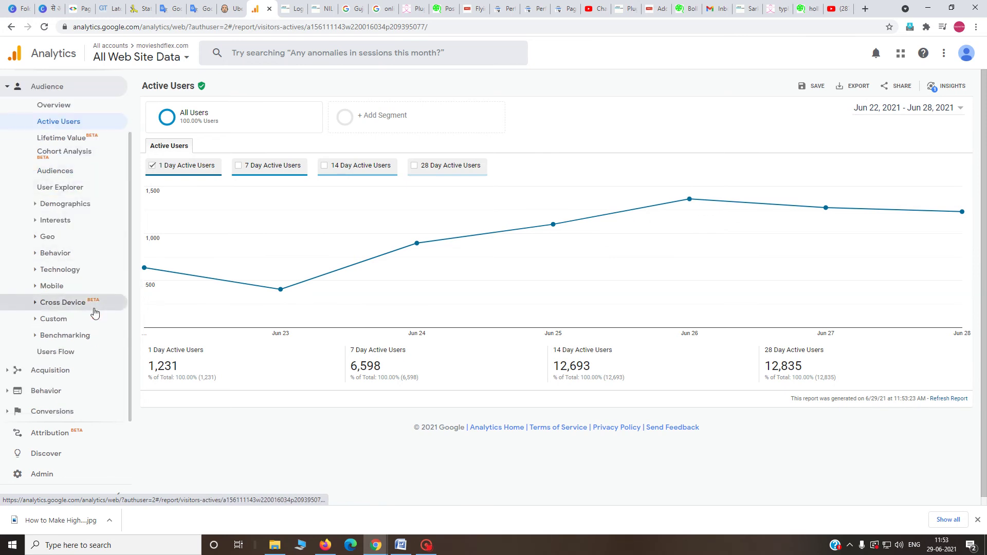
left_click(50, 377)
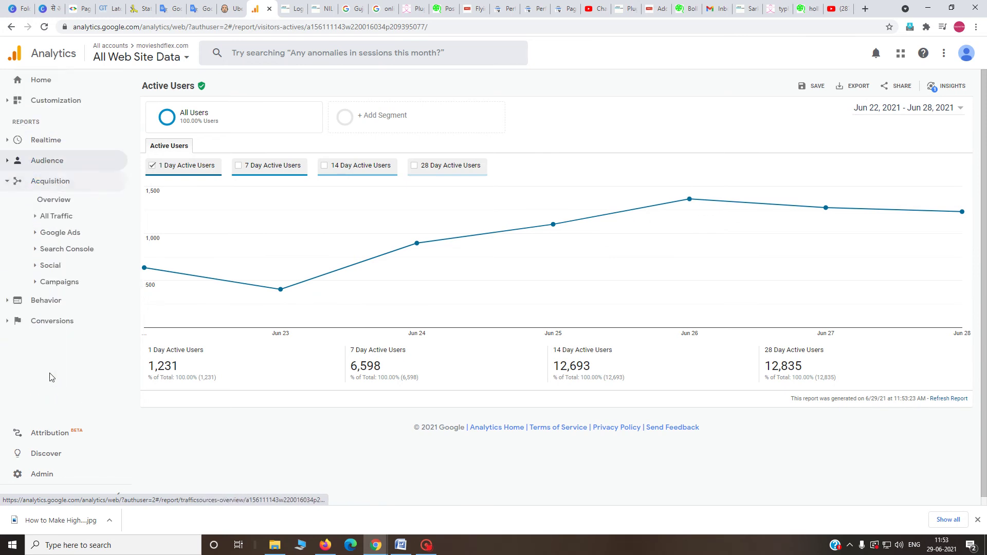
left_click(55, 201)
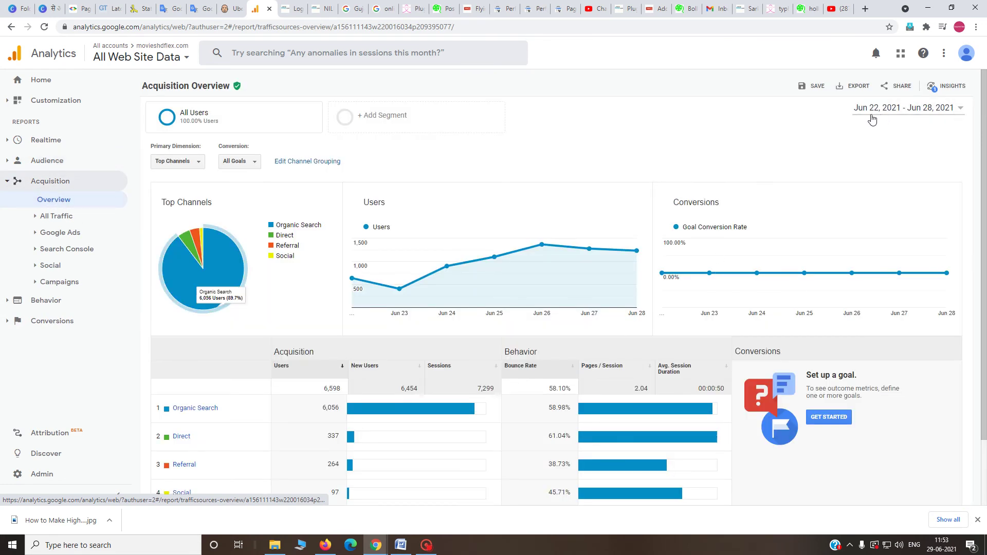
scroll(589, 351, "down", 2)
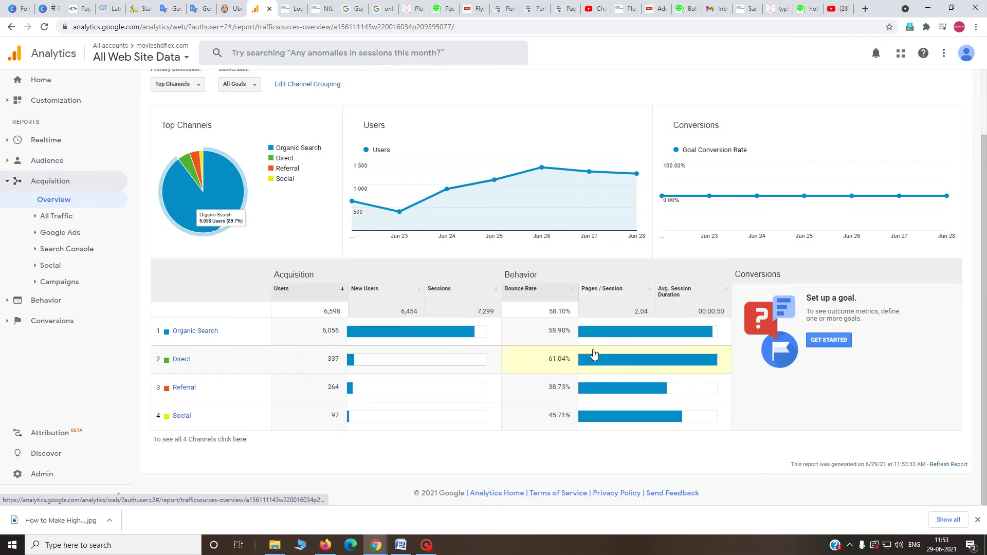
mouse_move(400, 198)
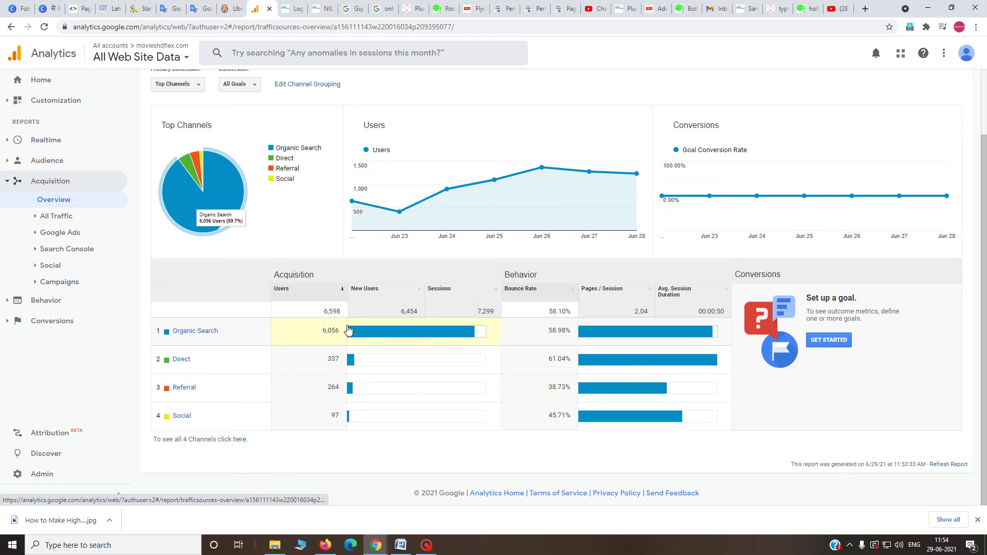
Open the All Traffic Channels and Treemaps reports and compare users across Organic Search, Direct, Referral and Social.
left_click(53, 216)
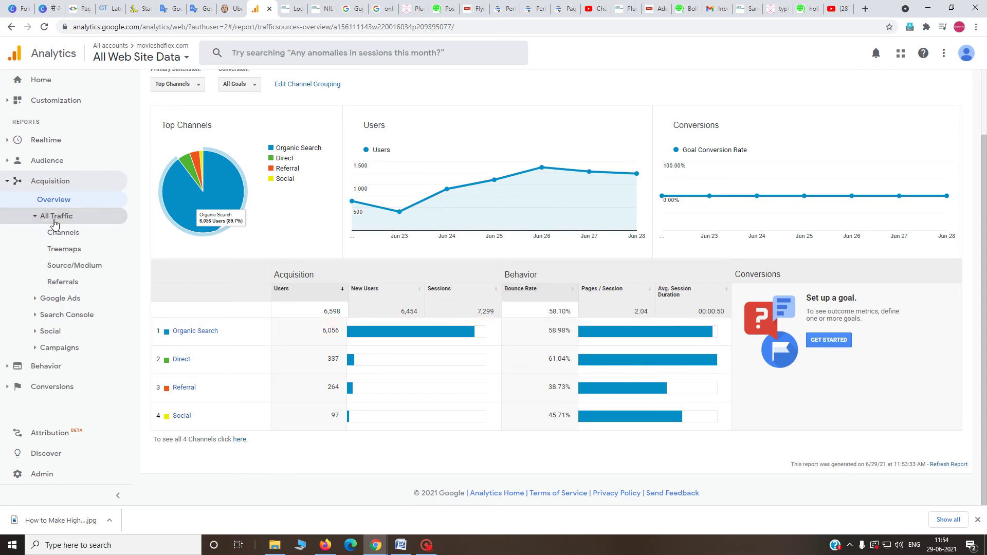
left_click(63, 237)
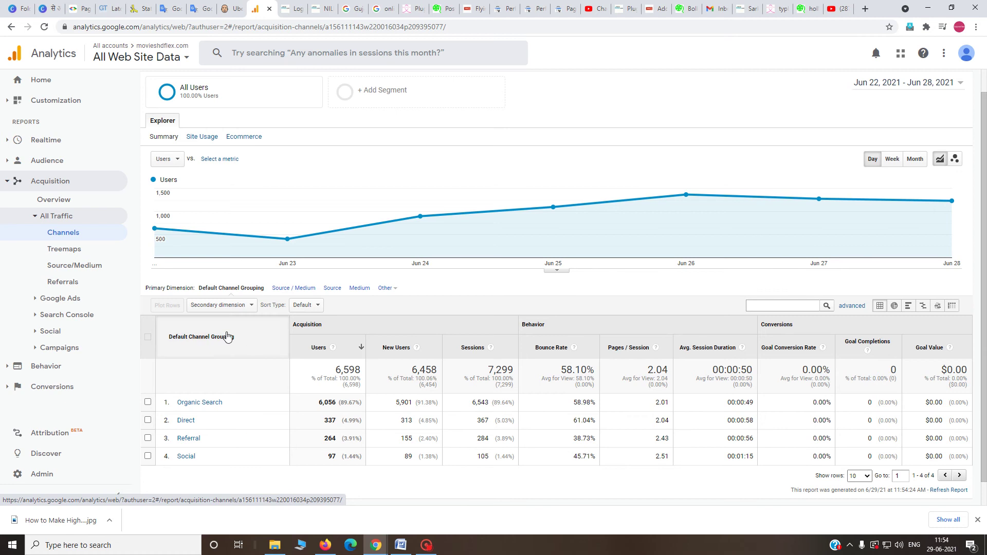
left_click(74, 252)
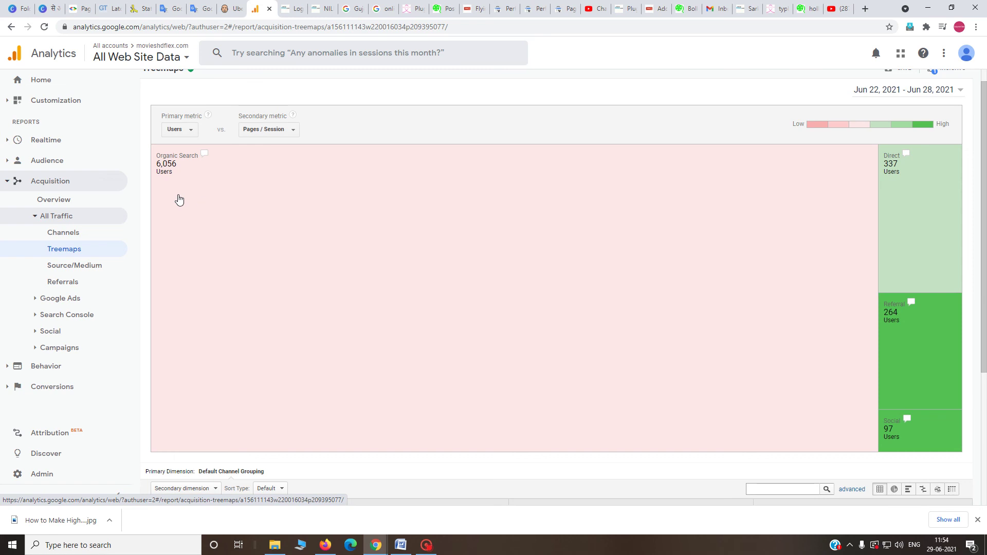
scroll(616, 396, "down", 4)
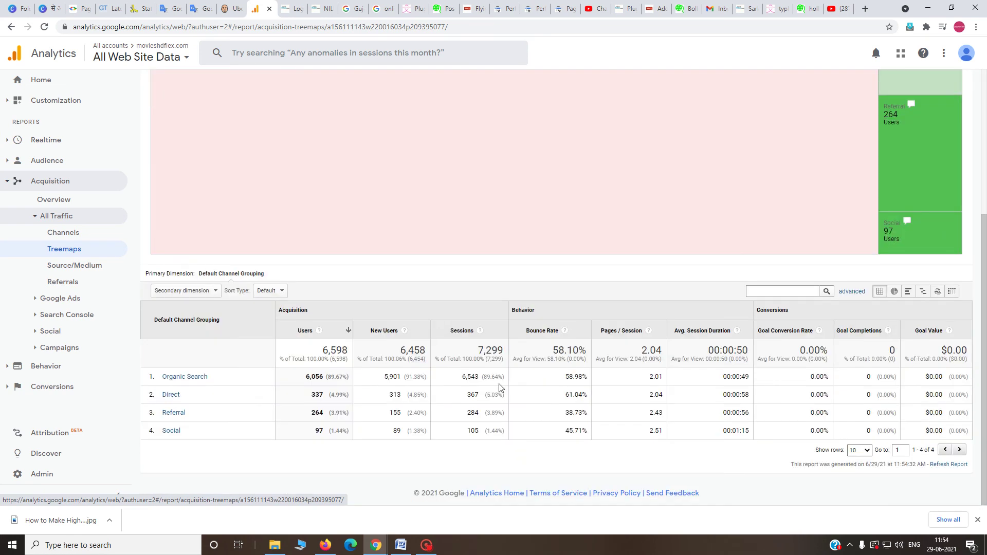
scroll(617, 346, "up", 3)
scroll(620, 309, "down", 3)
Open the Source/Medium report and highlight the user figures of the leading sources, starting with google / organic and (direct) / (none).
left_click(79, 271)
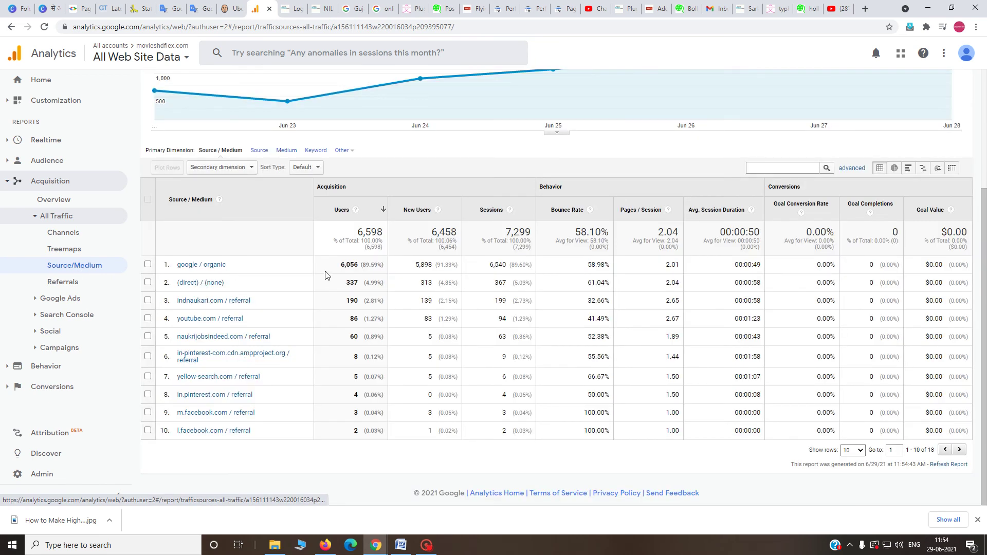
left_click_drag(324, 265, 384, 265)
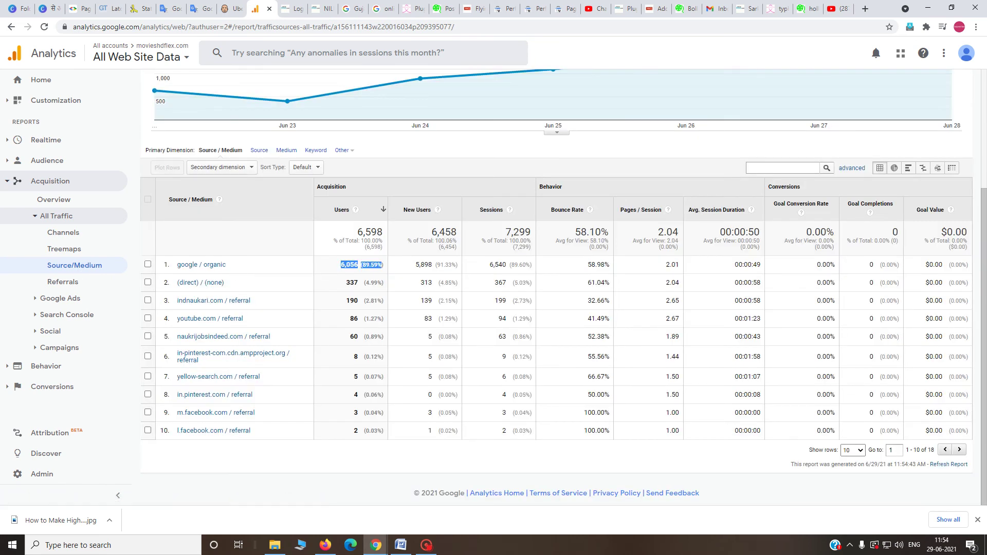
left_click_drag(322, 283, 392, 285)
left_click_drag(257, 307, 367, 309)
left_click_drag(305, 325, 388, 324)
left_click_drag(295, 345, 392, 342)
left_click_drag(338, 362, 398, 362)
left_click(341, 351)
left_click_drag(390, 377, 397, 377)
Page through the Source/Medium table to examine rows 11 to 18 and return to rows 1 to 10.
left_click(959, 451)
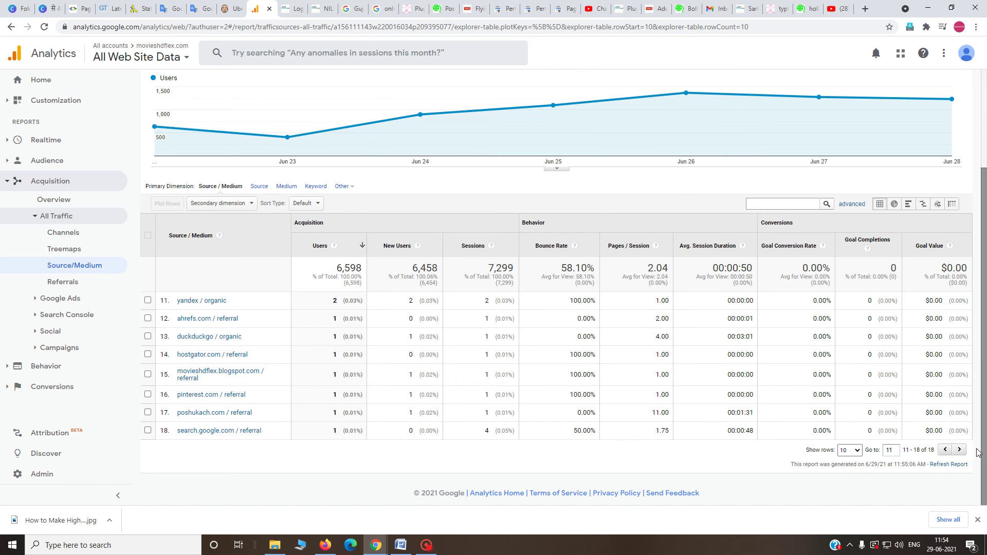
left_click(960, 449)
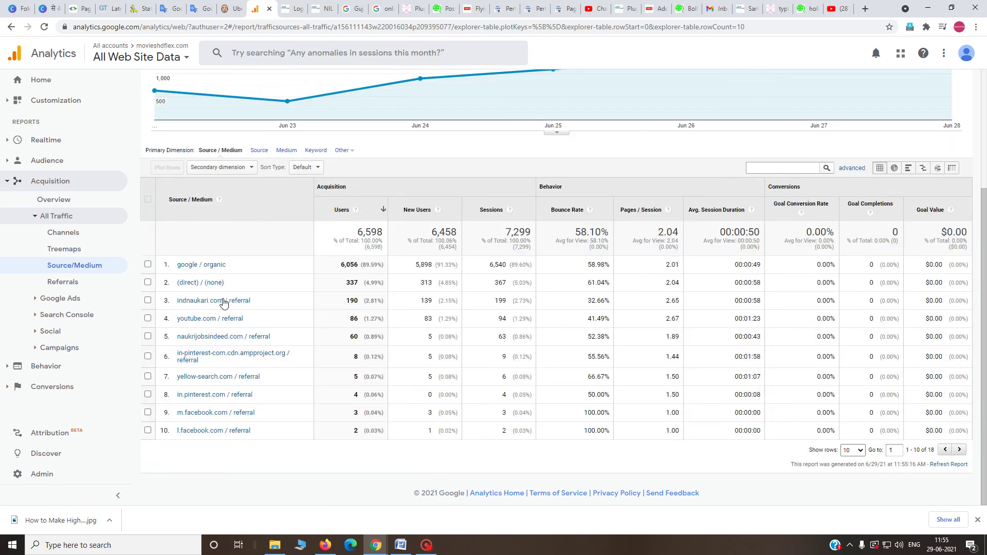
left_click(960, 449)
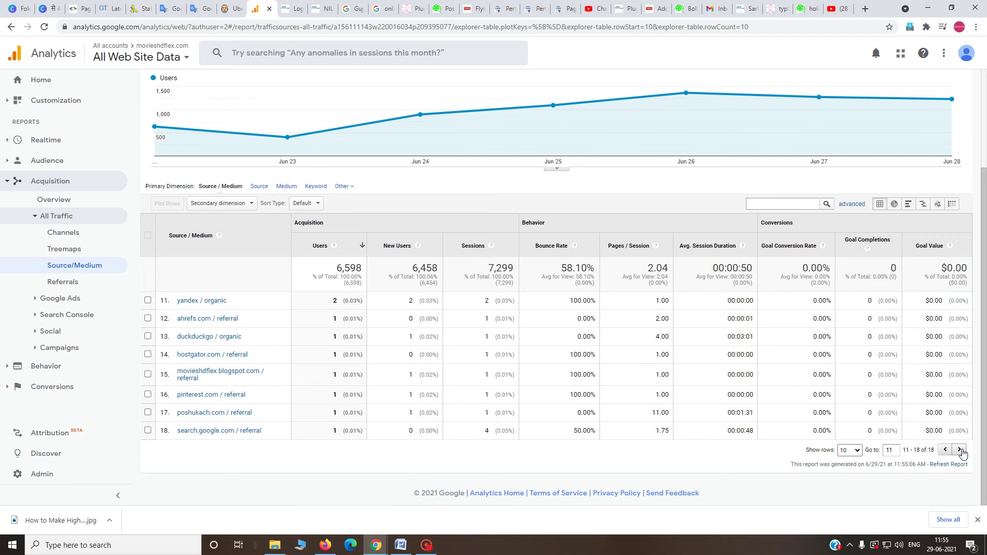
left_click(960, 450)
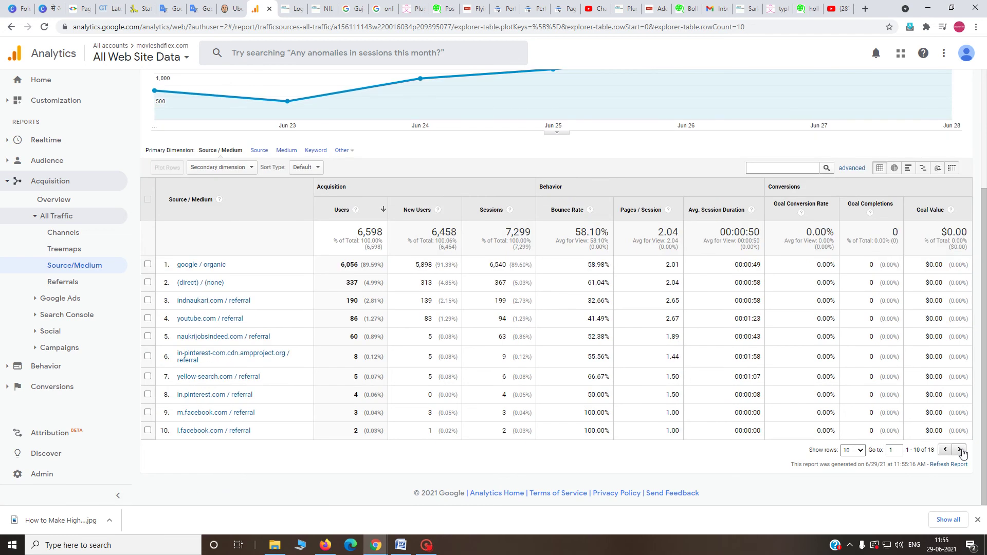
left_click(961, 451)
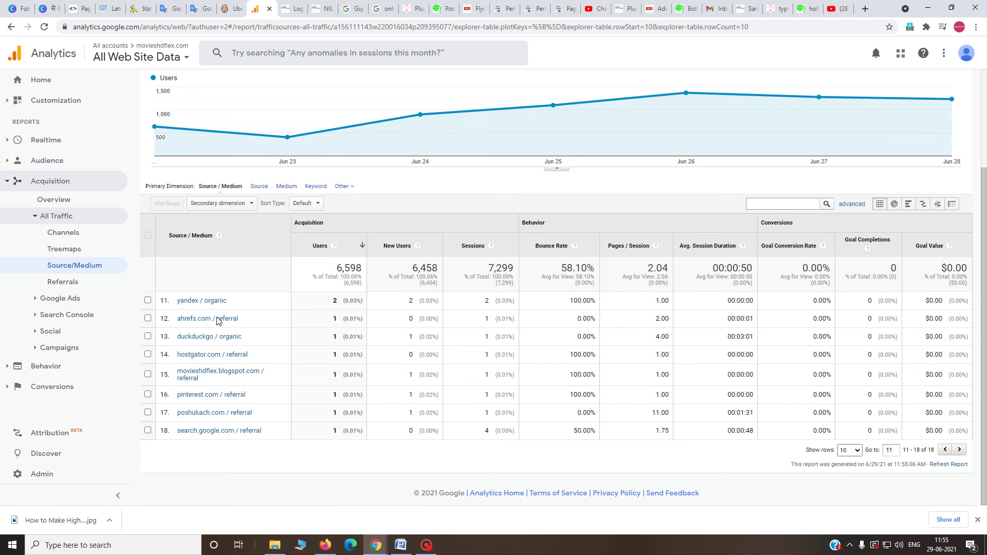
left_click(961, 451)
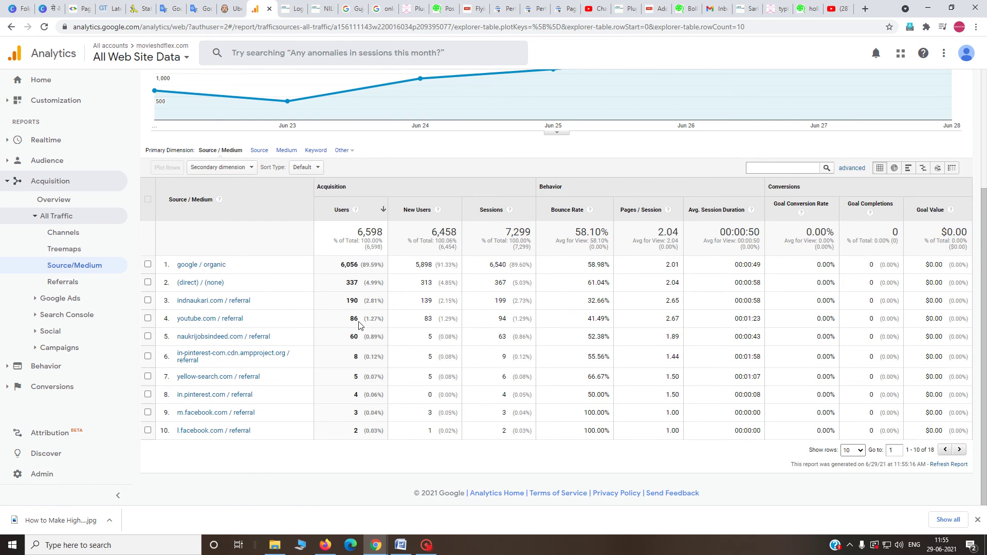
Open the Acquisition Referrals report, examine the top referring sources and page to rows 11 to 14.
left_click(70, 286)
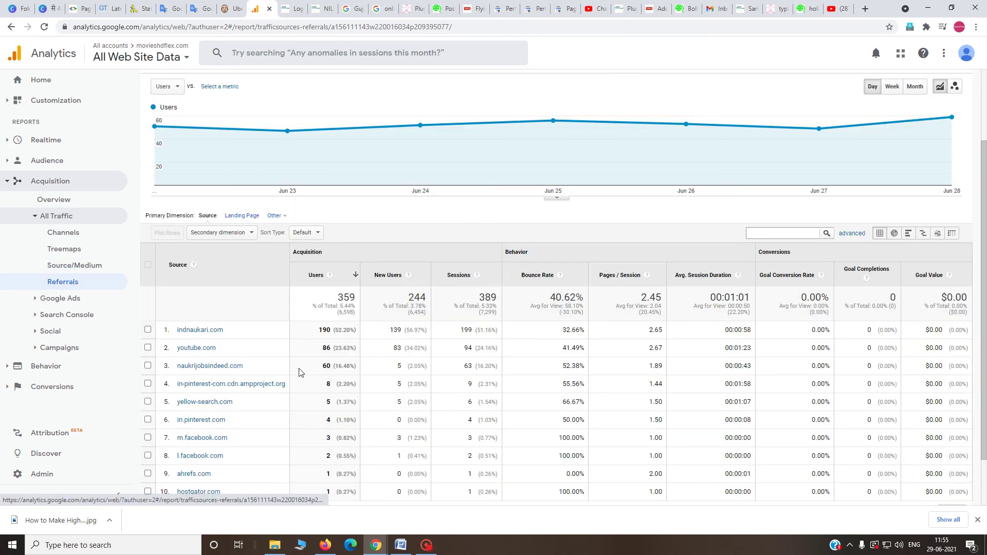
scroll(311, 394, "down", 1)
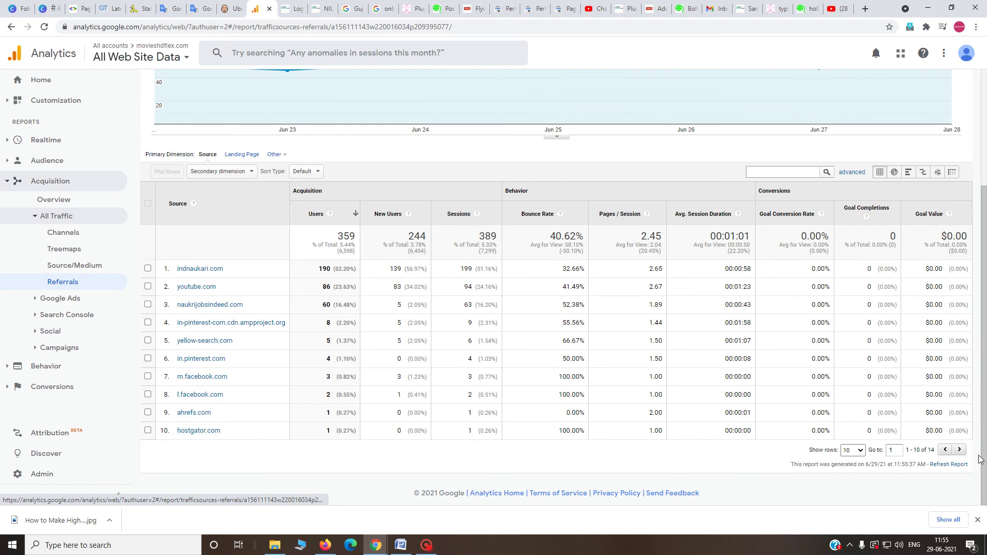
left_click(960, 449)
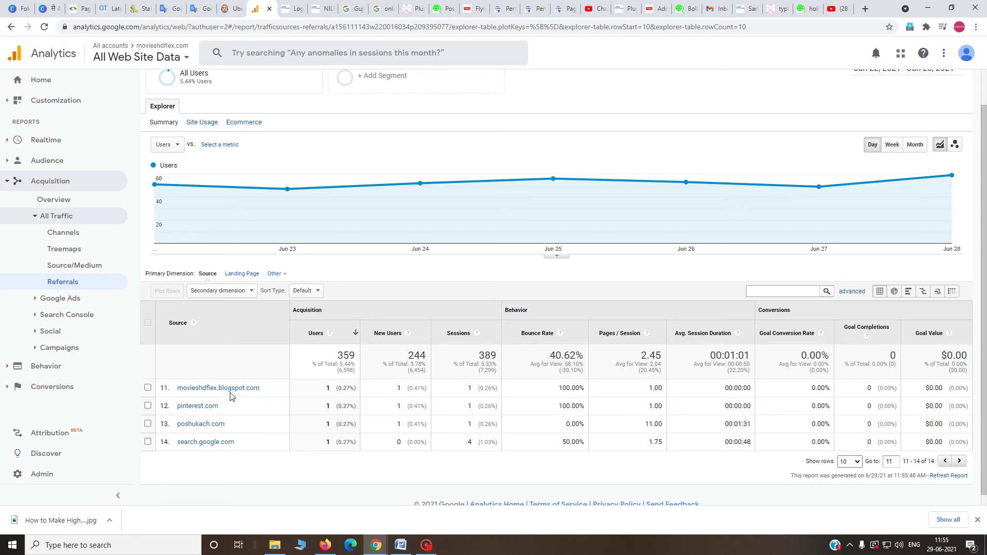
Open the Landing Pages report under Search Console and examine the sessions and bounce rate of each landing page.
left_click(57, 319)
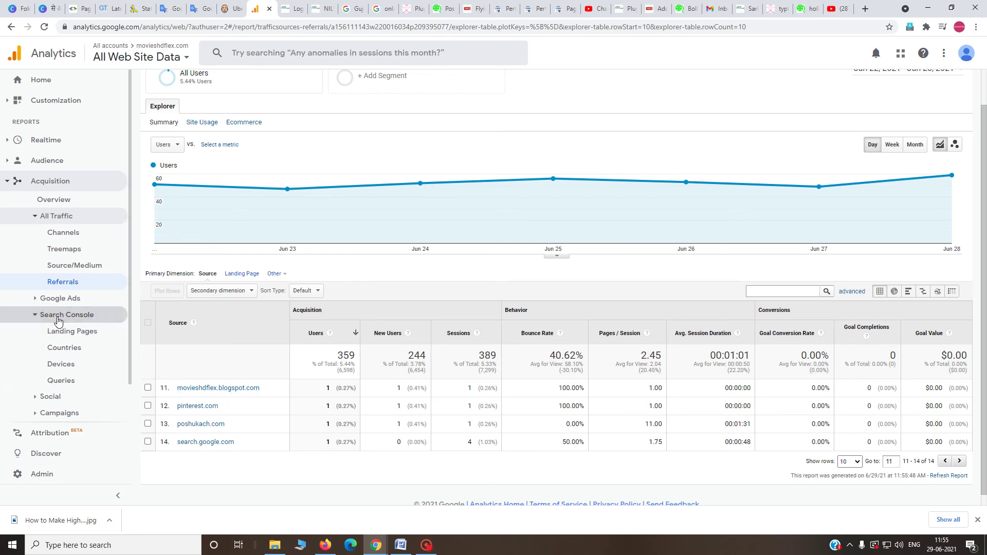
left_click(69, 332)
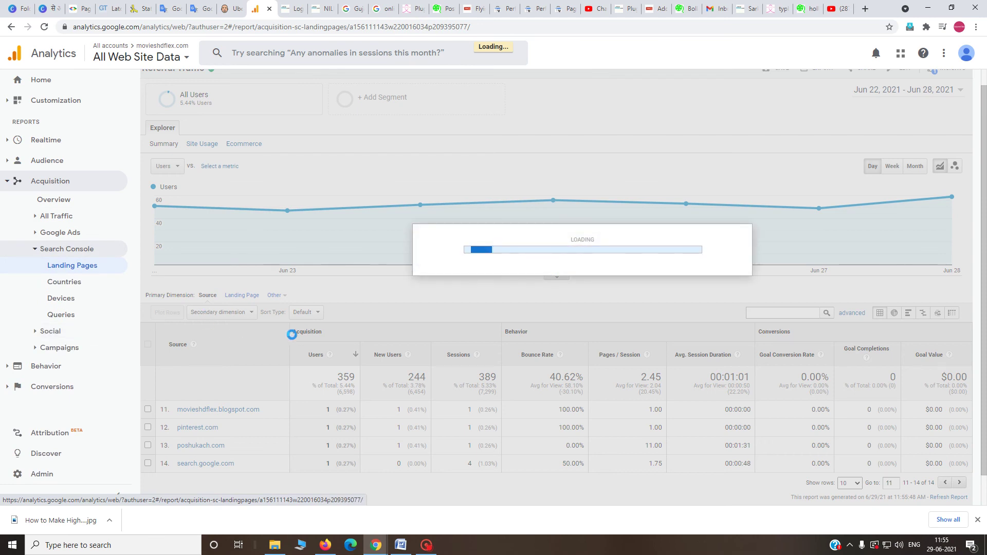
scroll(368, 342, "down", 3)
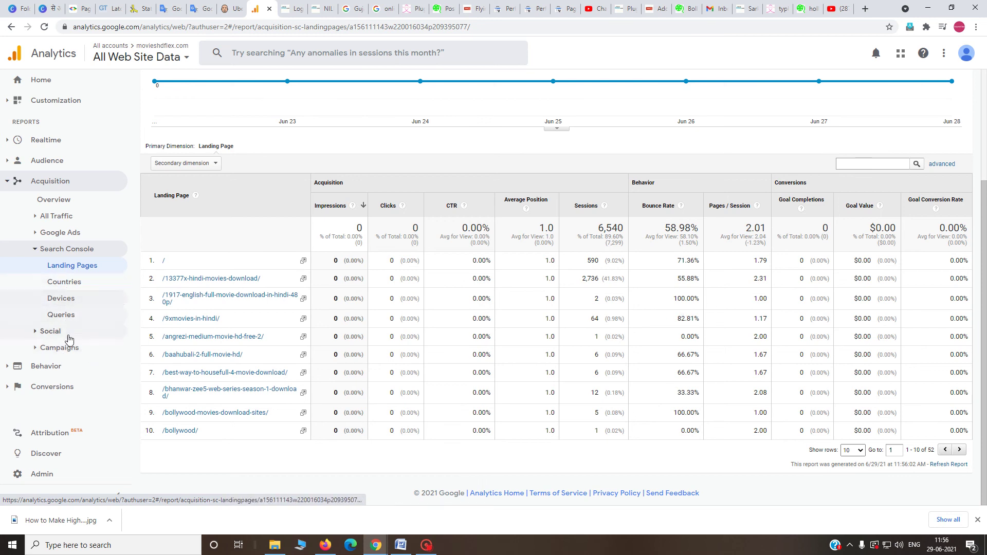
Open the Behavior Overview and Behavior Flow reports and follow visitors from the starting pages to the third interaction.
left_click(42, 367)
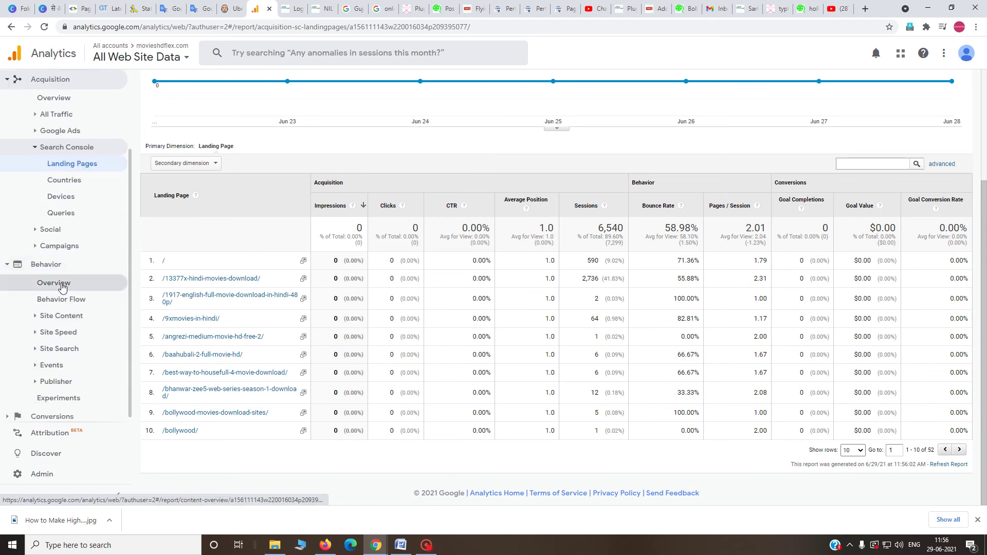
left_click(60, 284)
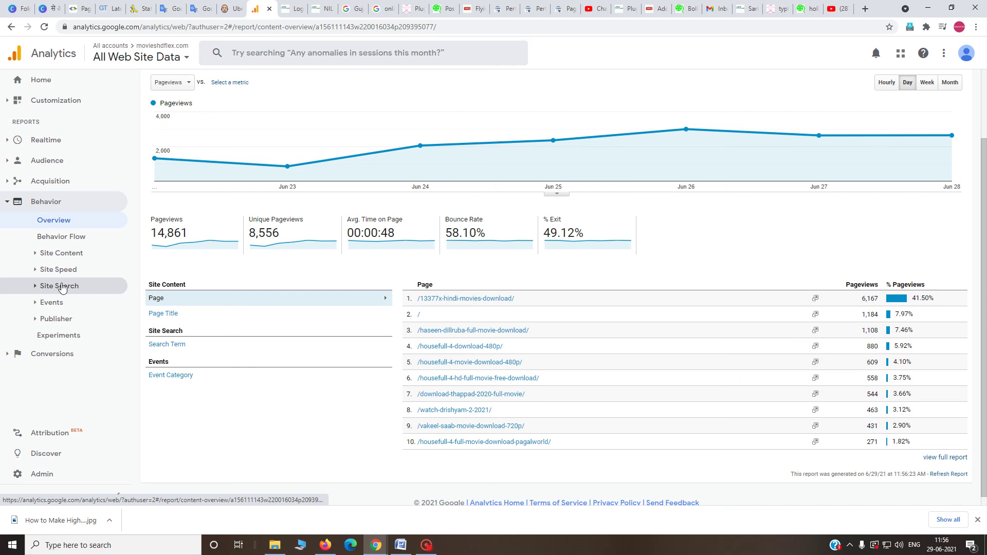
left_click(55, 240)
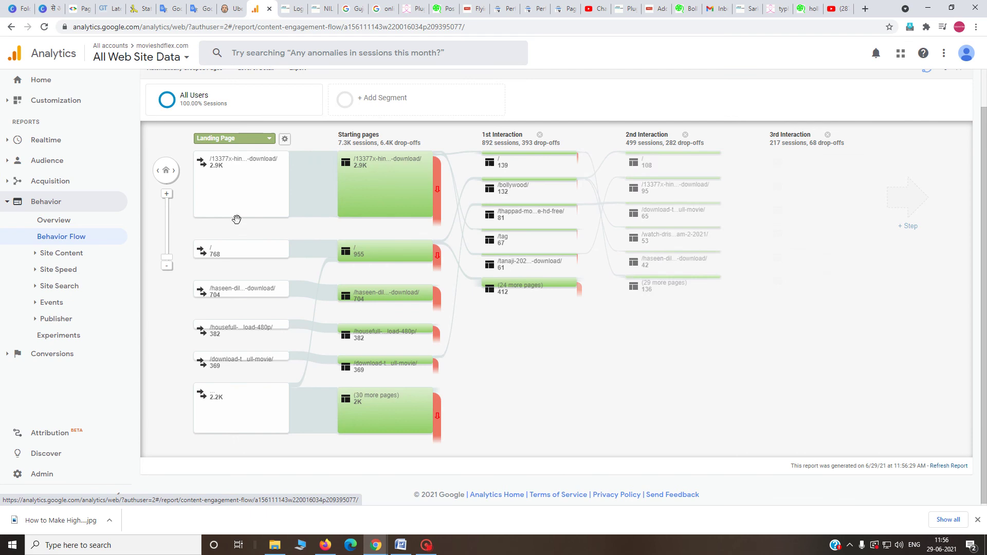
mouse_move(381, 207)
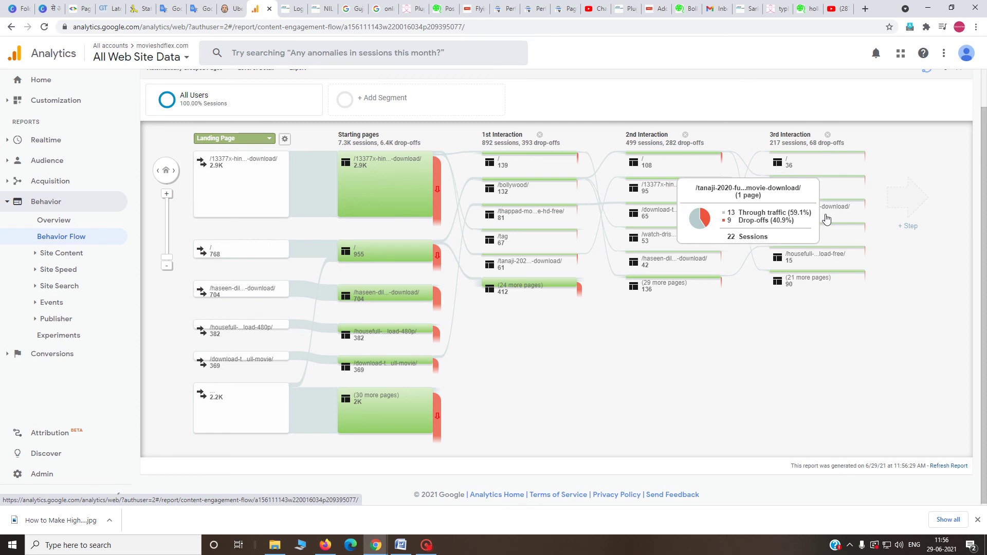
mouse_move(353, 192)
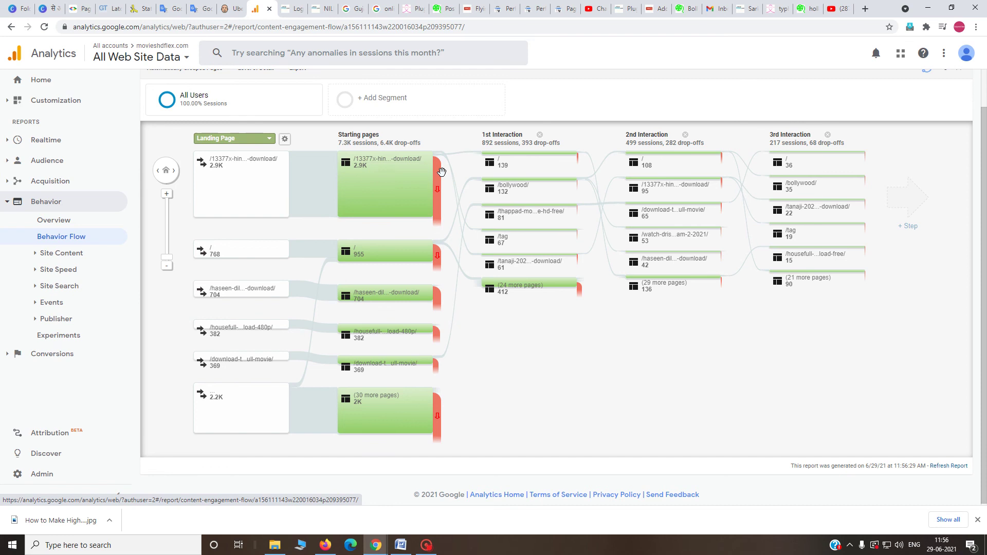
Inspect through traffic and drop-offs in the Behavior Flow for the starting pages and the first-interaction /bollywood/ page.
scroll(520, 202, "up", 1)
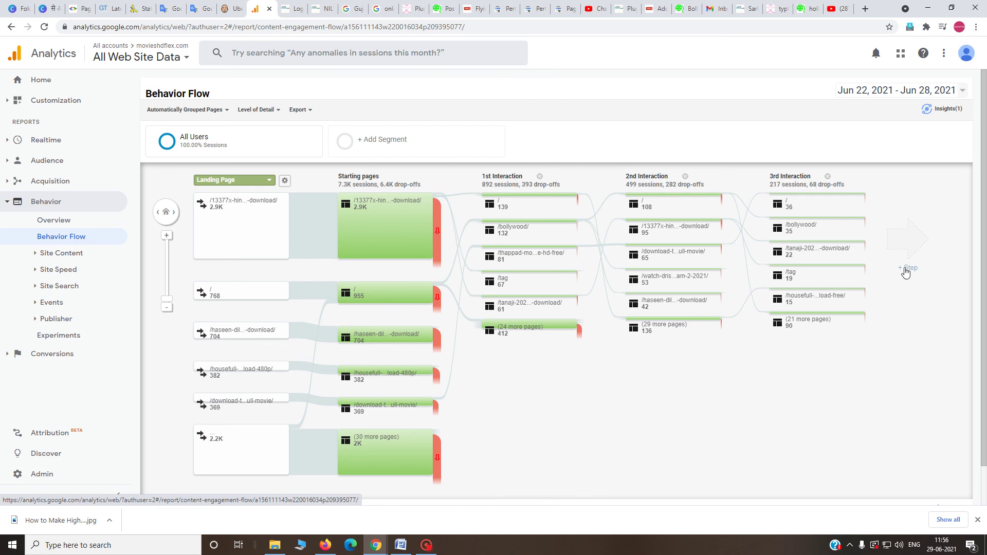
mouse_move(409, 306)
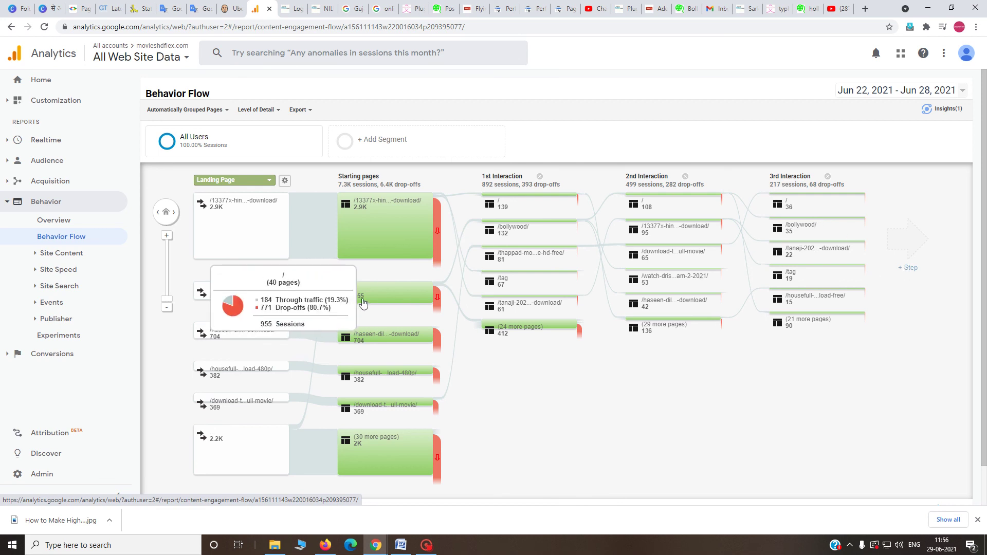
mouse_move(502, 234)
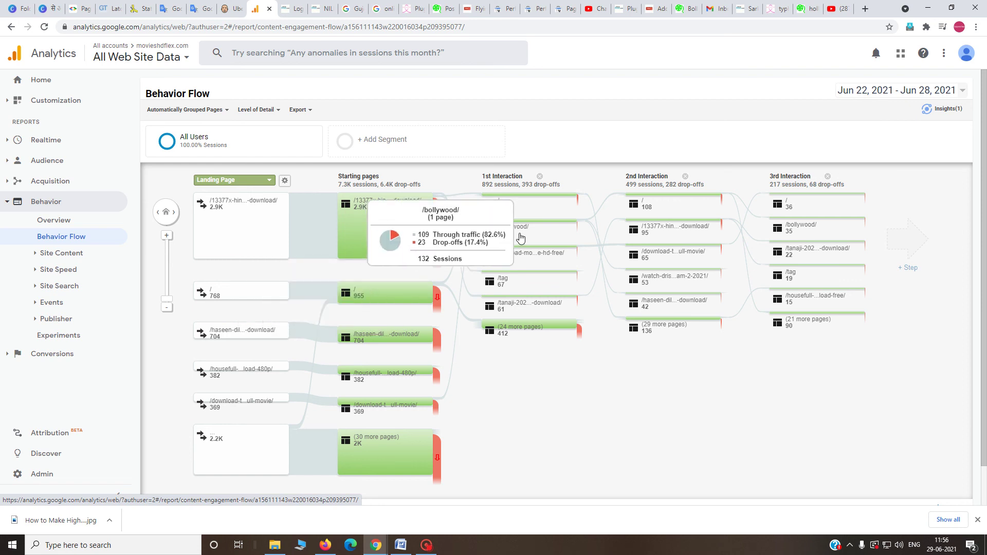
mouse_move(493, 264)
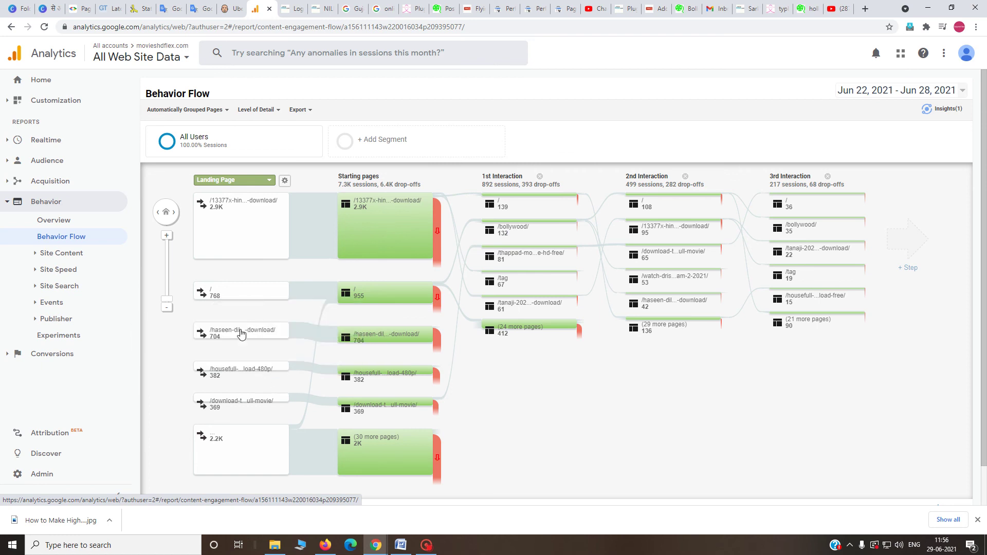
mouse_move(445, 342)
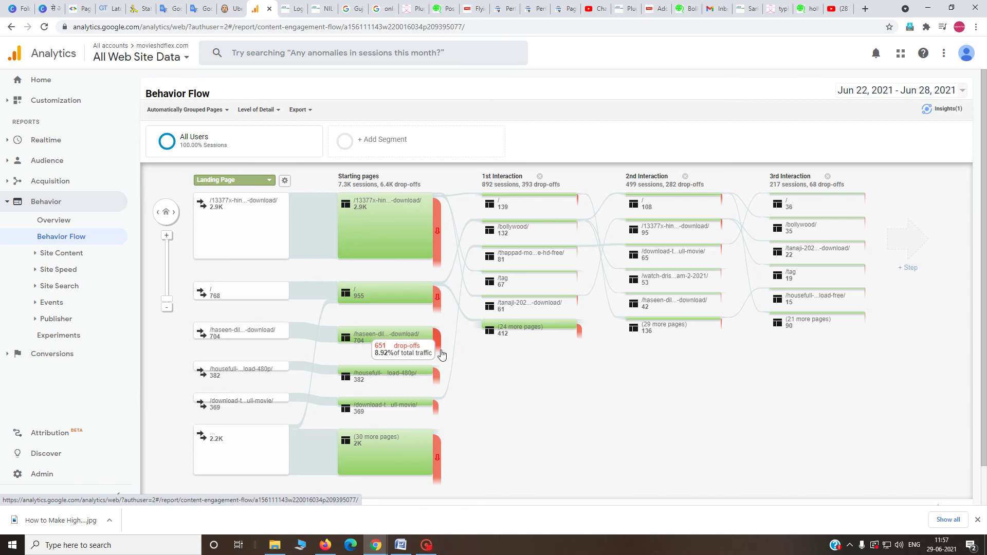
scroll(272, 391, "down", 1)
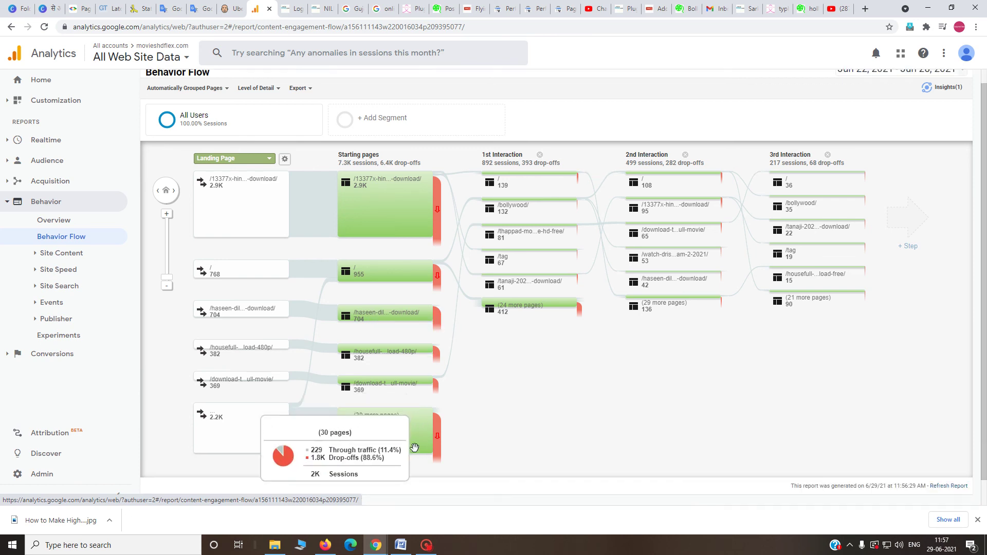
mouse_move(401, 416)
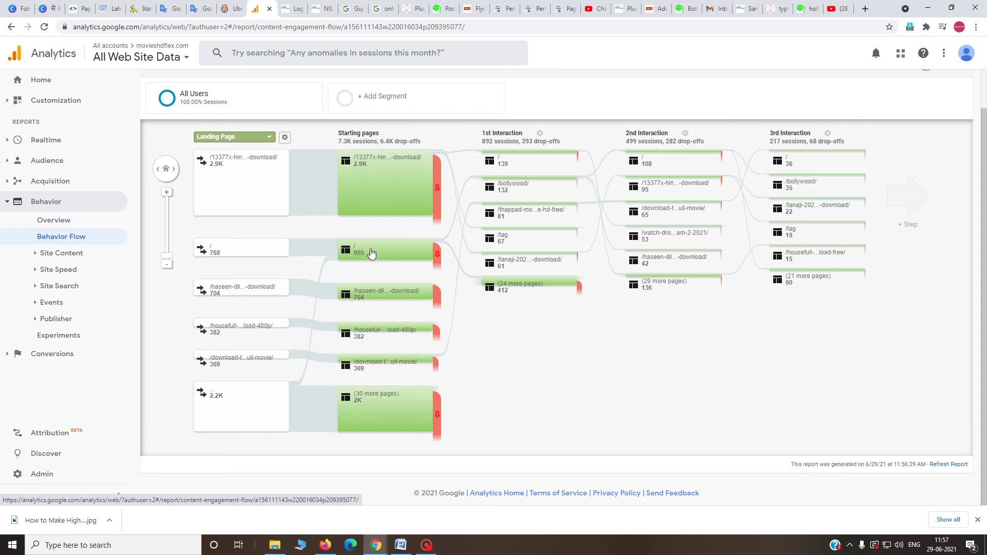
Open the All Pages report under Site Content and examine the pageviews of the ten most viewed pages.
left_click(65, 255)
left_click(73, 271)
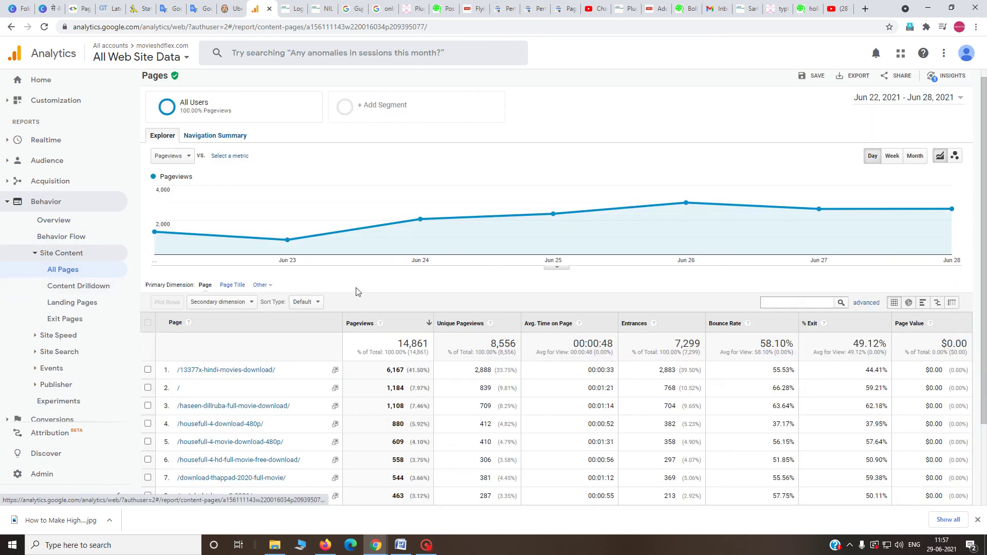
scroll(308, 390, "down", 2)
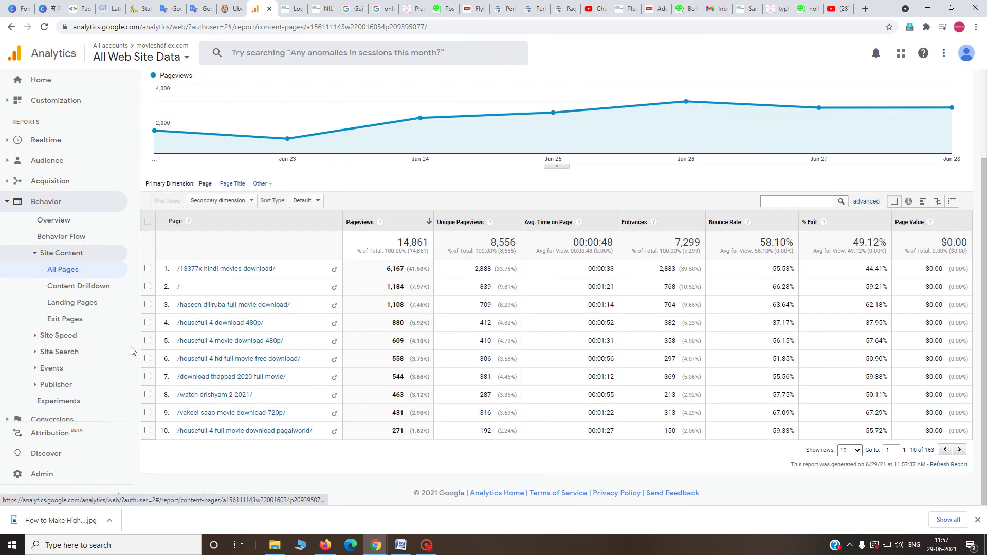
Open the Landing Pages report under Behavior's Site Content and examine its sessions, new users and bounce rates.
left_click(72, 303)
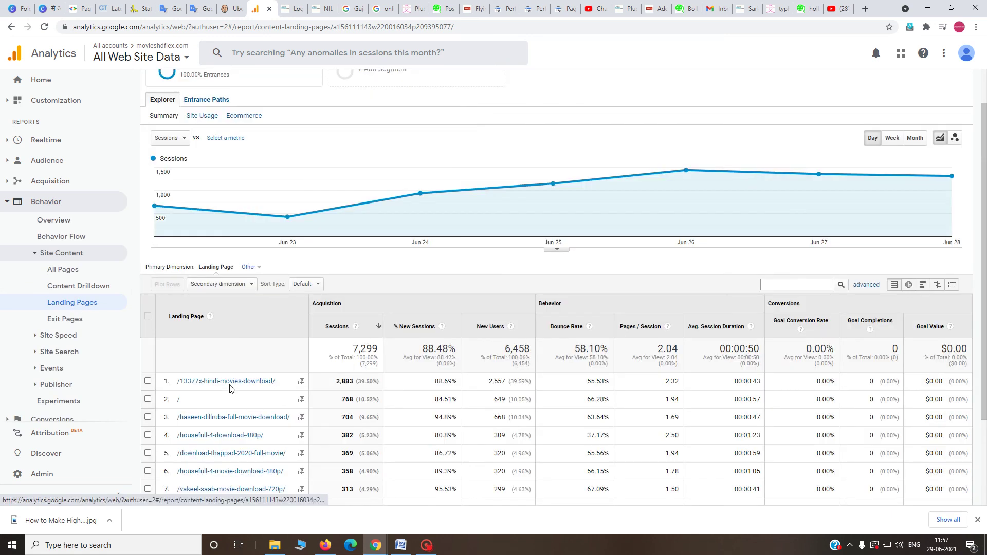
scroll(227, 387, "down", 2)
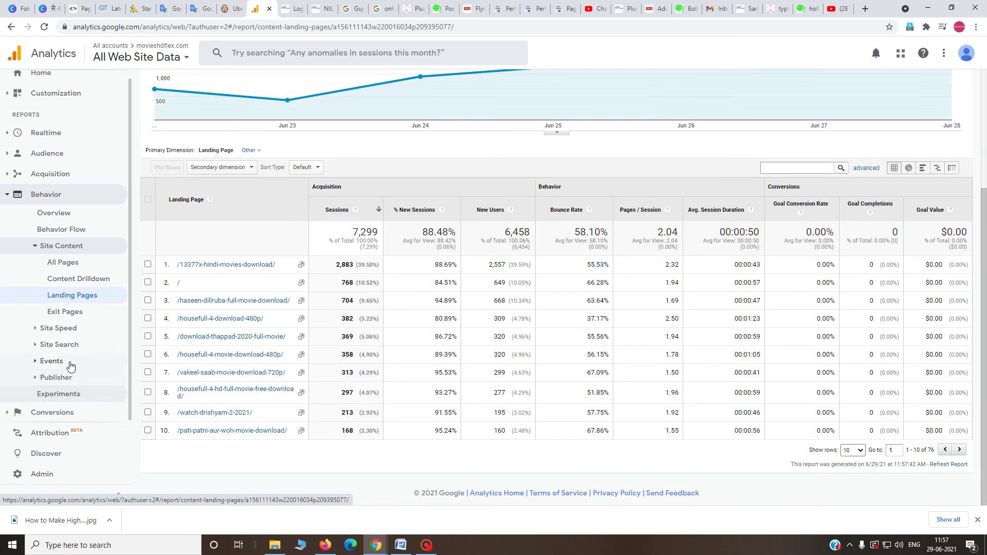
scroll(71, 368, "up", 1)
scroll(64, 355, "up", 3)
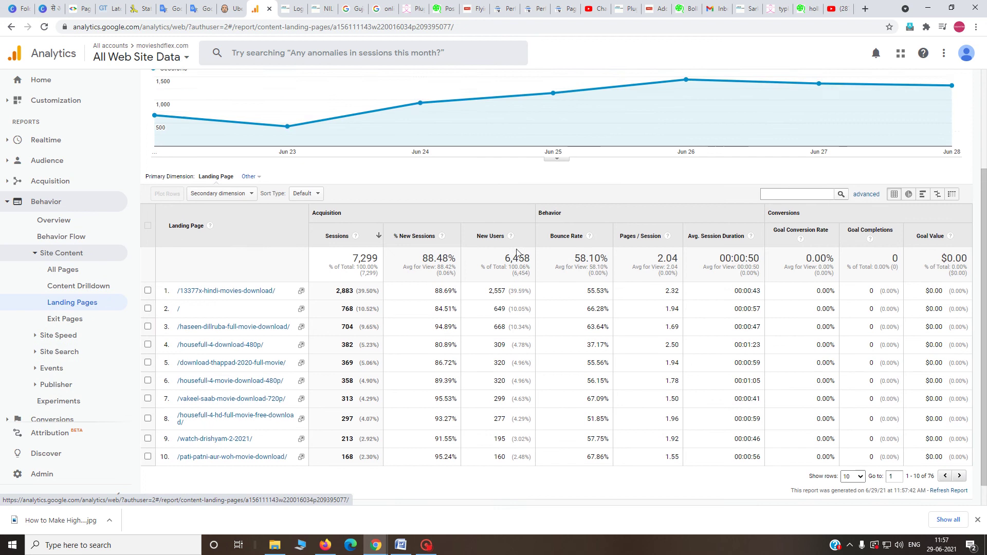
Return to the Analytics Home page, open the Realtime Overview, and examine its active-user count, active pages and top locations.
left_click(50, 85)
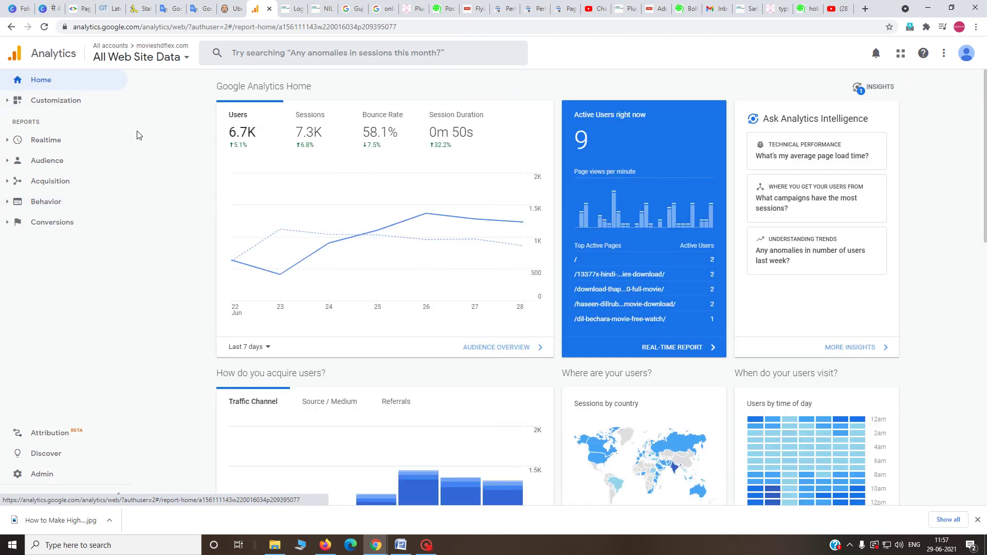
left_click(58, 146)
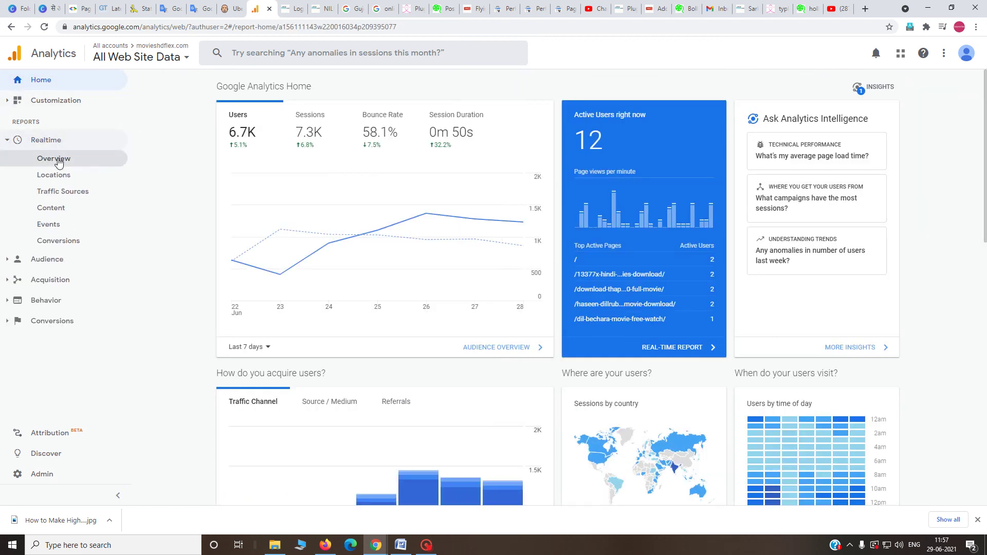
left_click(57, 159)
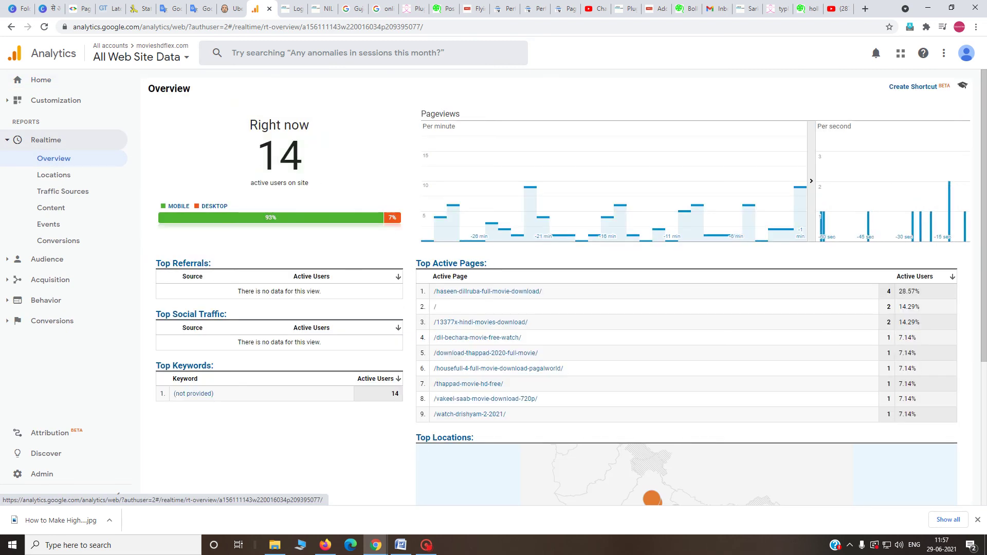
double_click(258, 159)
scroll(657, 280, "down", 4)
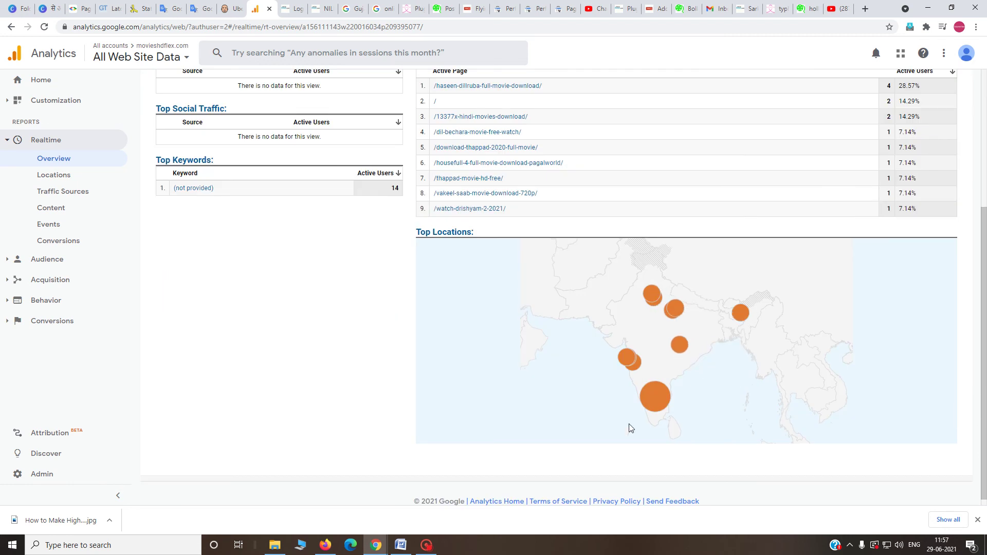
scroll(339, 329, "up", 4)
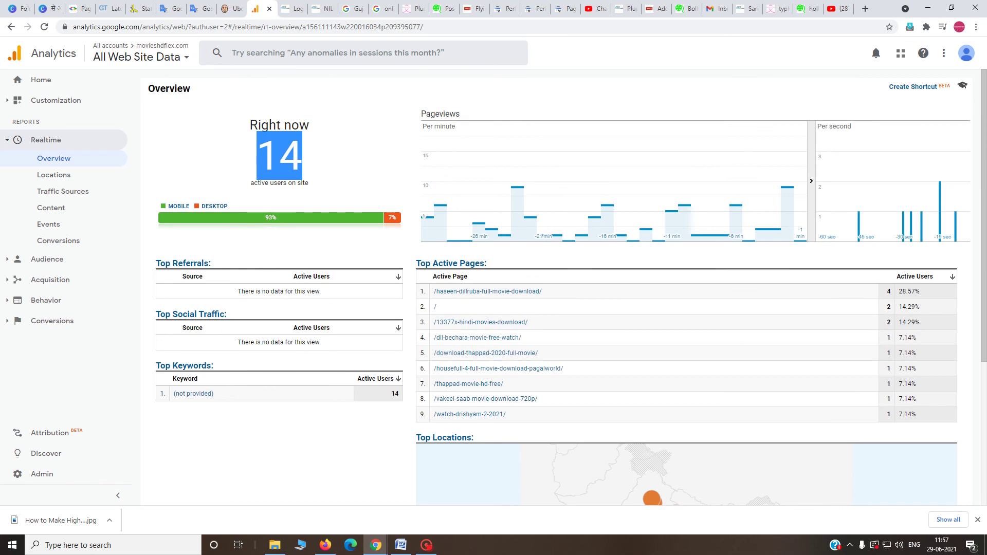
Check active users by country in the Realtime Locations report, and open the Realtime Traffic Sources and Content reports.
left_click(72, 176)
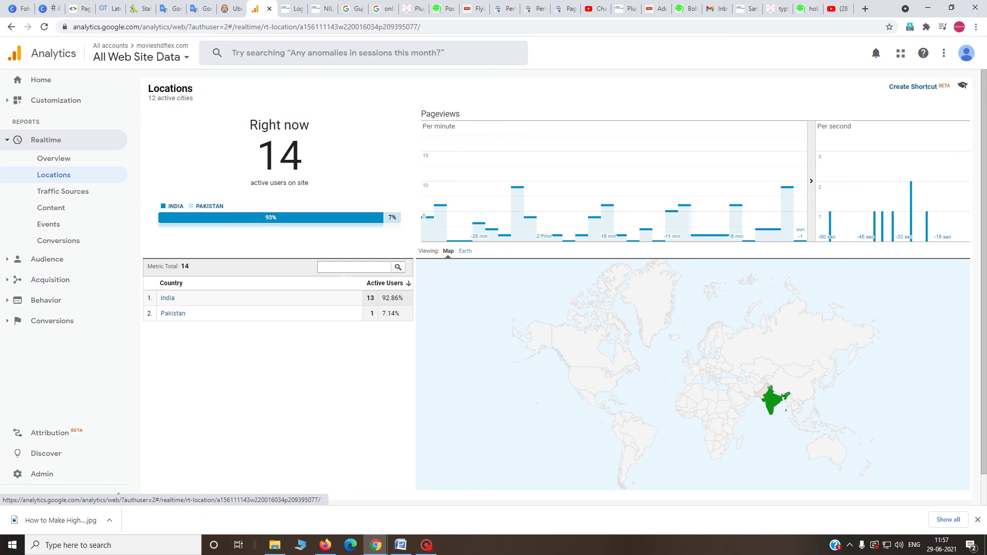
left_click_drag(366, 297, 421, 319)
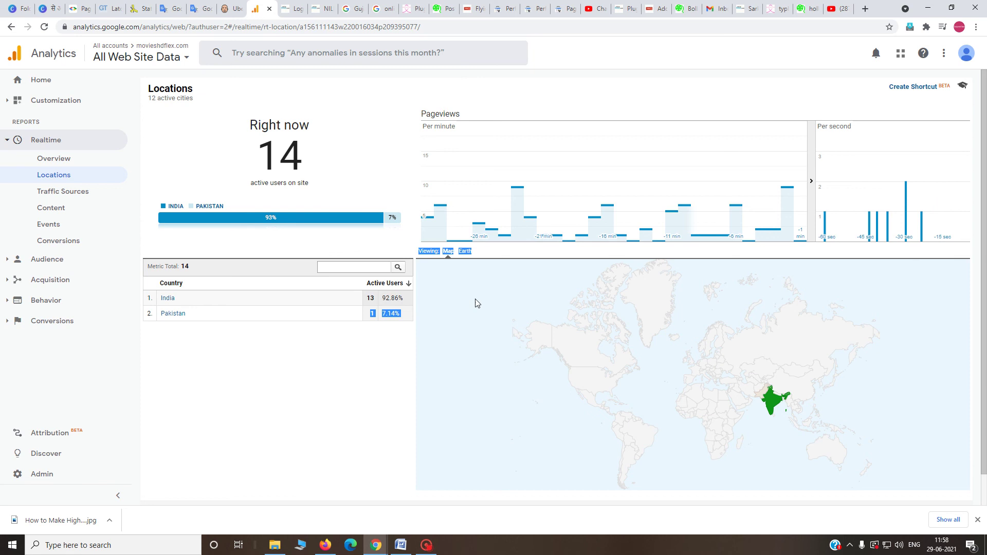
left_click(71, 193)
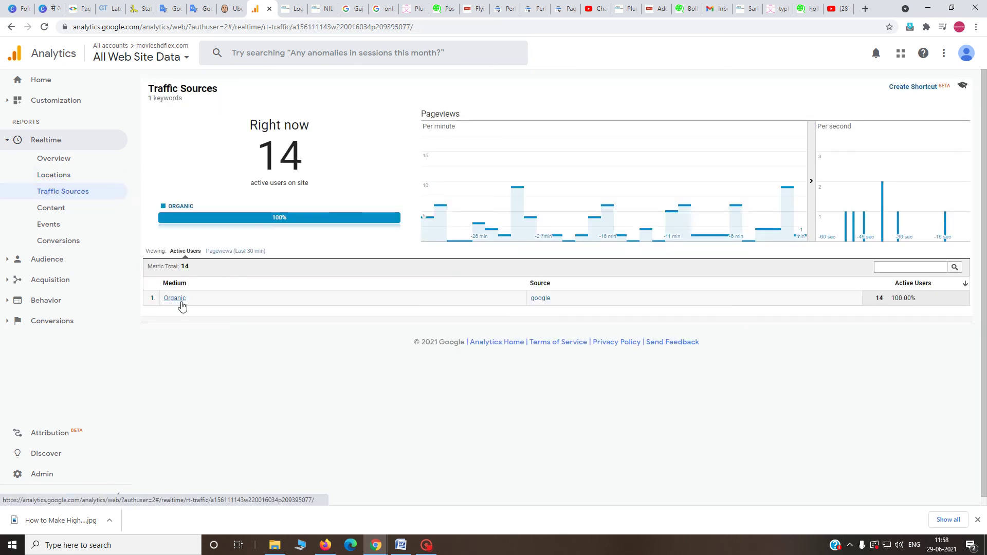
left_click(52, 209)
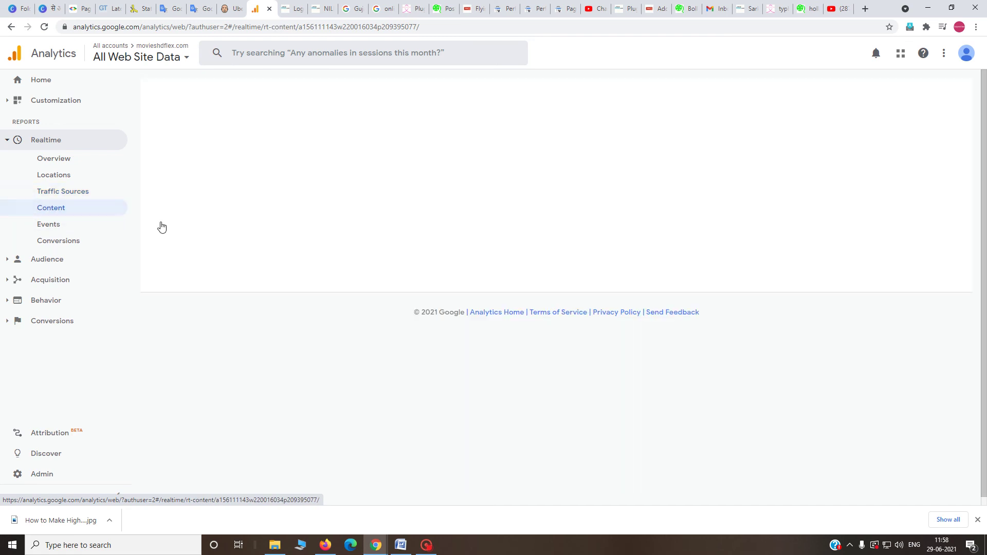